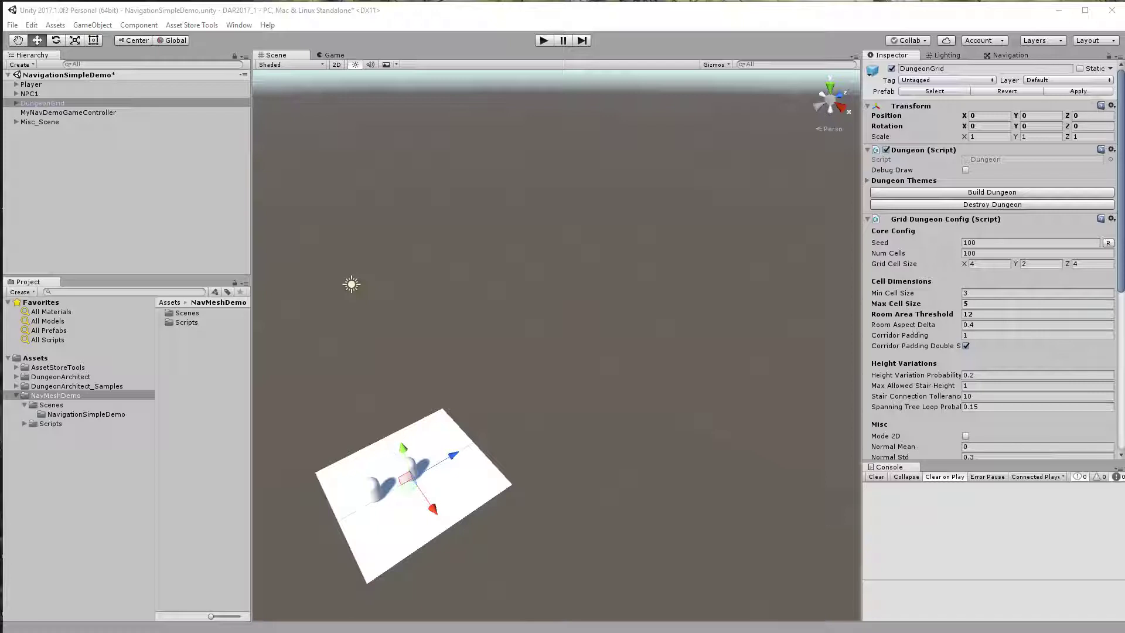
- Play the scene and walk the player through the generated dungeon
{"action": "left_click", "coordinate": [543, 40]}
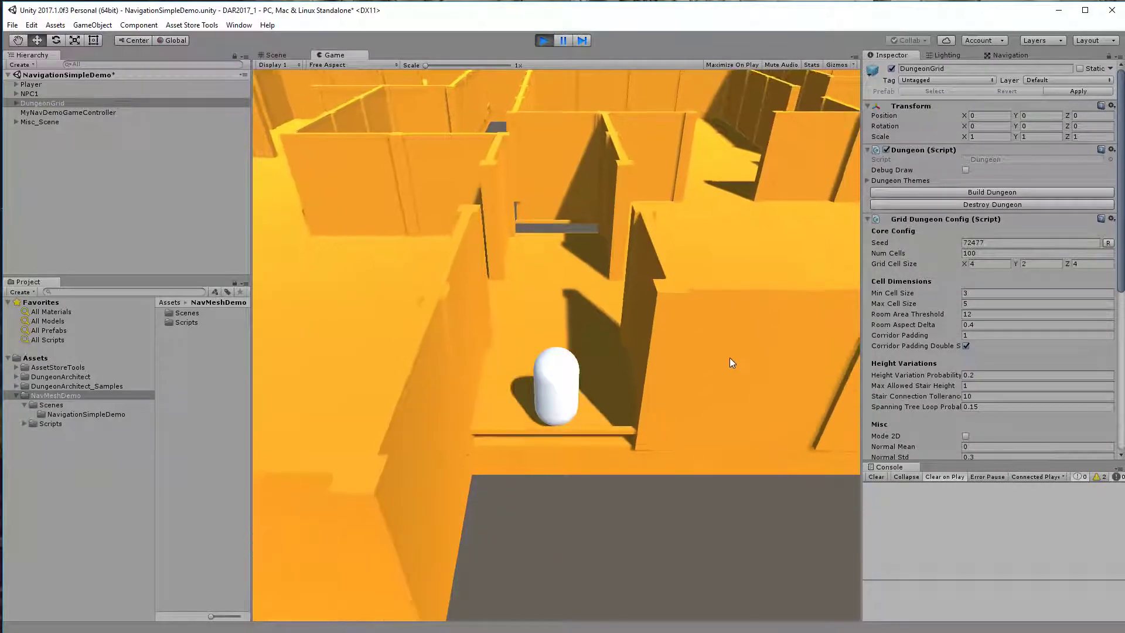
{"action": "left_click", "coordinate": [715, 340]}
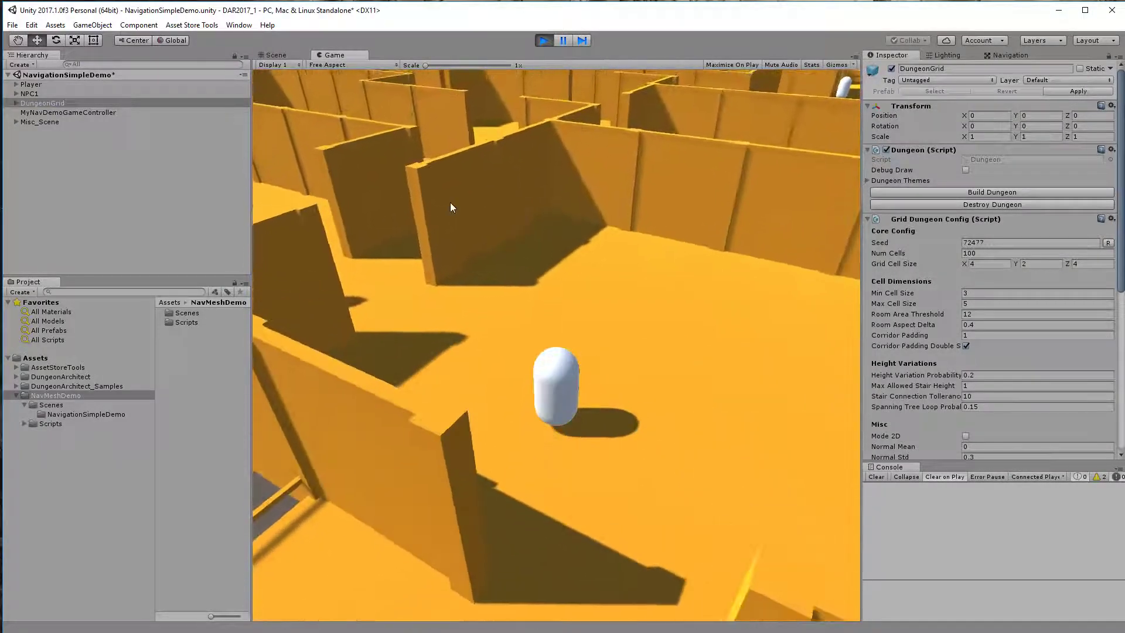
{"action": "key", "text": "w"}
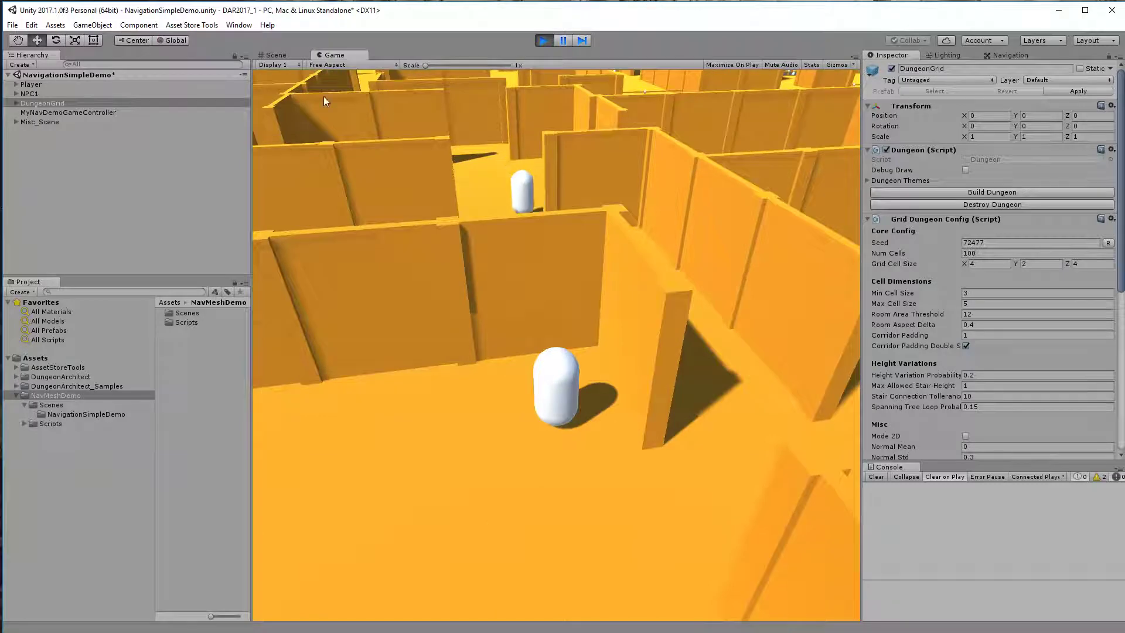
- Examine the runtime navigation mesh across the dungeon in the Scene view with navigation display on, and stop the game
{"action": "left_click", "coordinate": [276, 55]}
{"action": "left_click_drag", "start_coordinate": [412, 200], "coordinate": [394, 313], "text": "alt"}
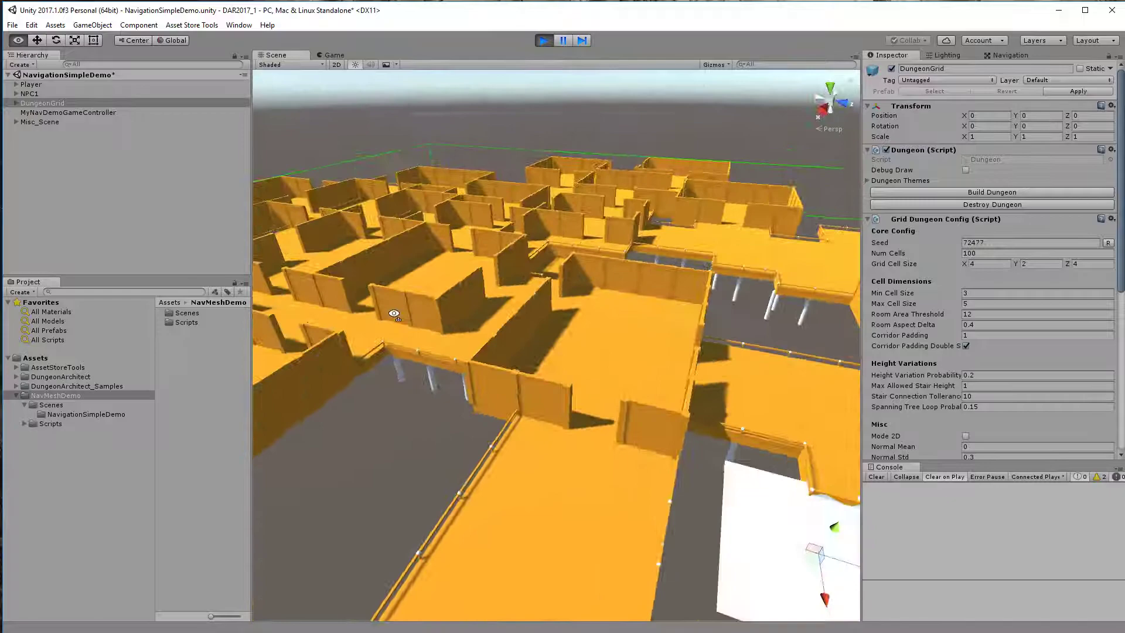
{"action": "left_click", "coordinate": [1019, 57]}
{"action": "right_click_drag", "start_coordinate": [424, 272], "coordinate": [41, 264]}
{"action": "key", "text": "s"}
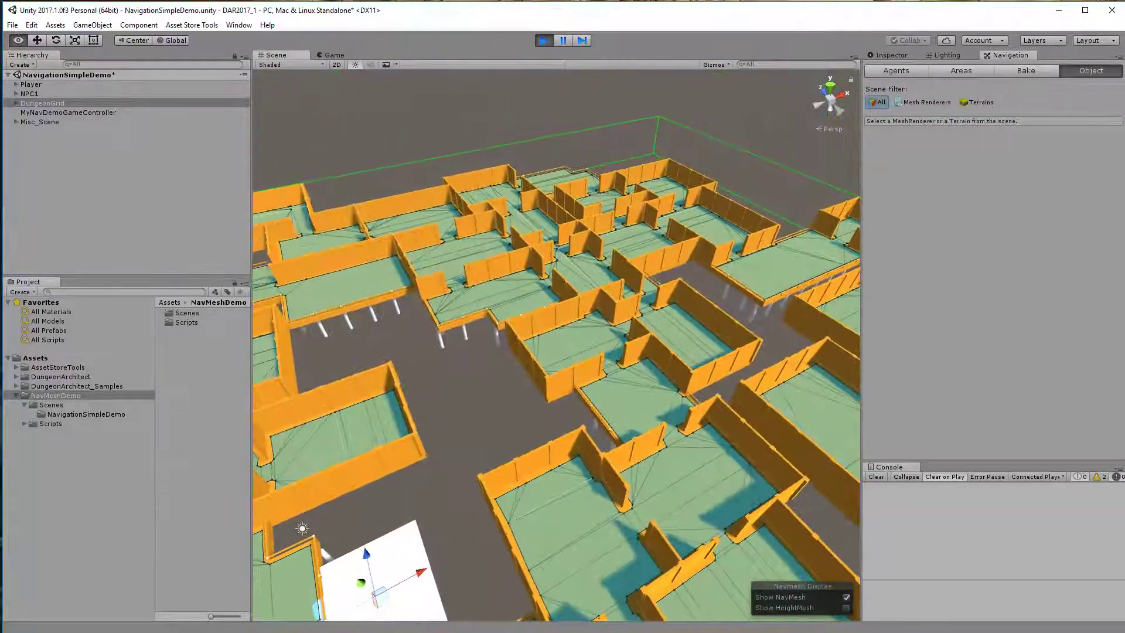
{"action": "right_click_drag", "start_coordinate": [556, 346], "coordinate": [316, 331]}
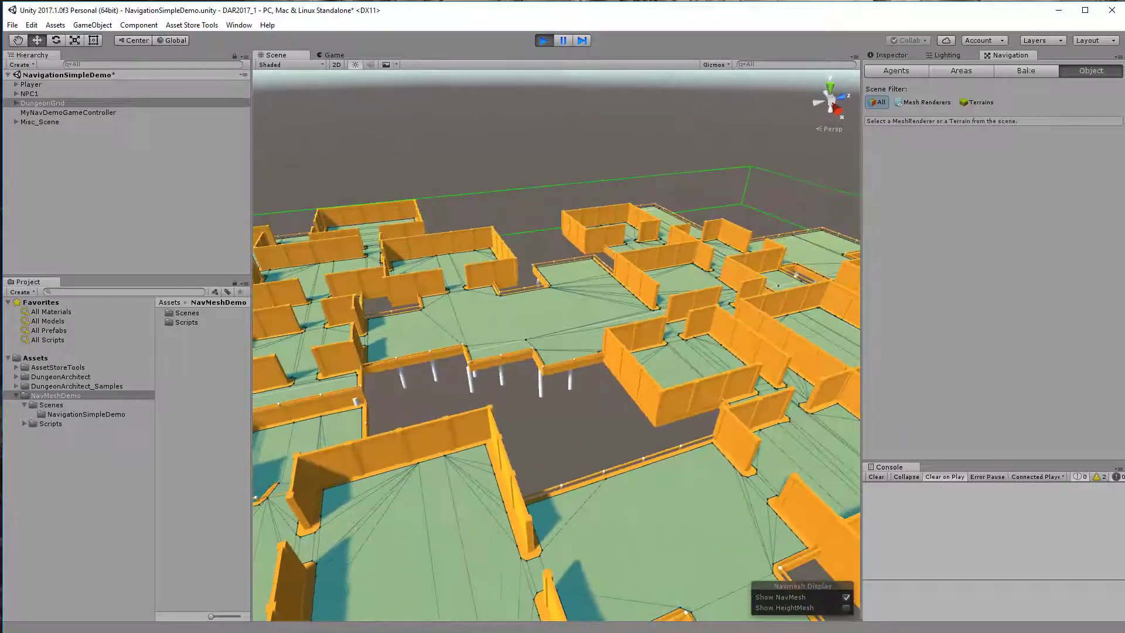
{"action": "right_click_drag", "start_coordinate": [422, 269], "coordinate": [1030, 286]}
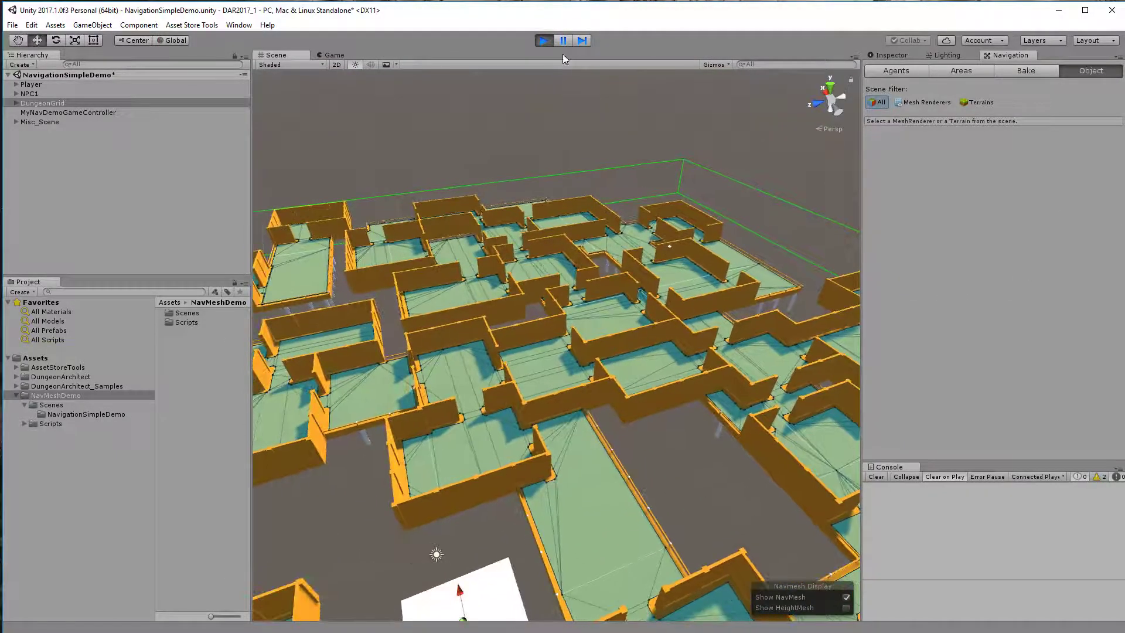
{"action": "left_click", "coordinate": [543, 40]}
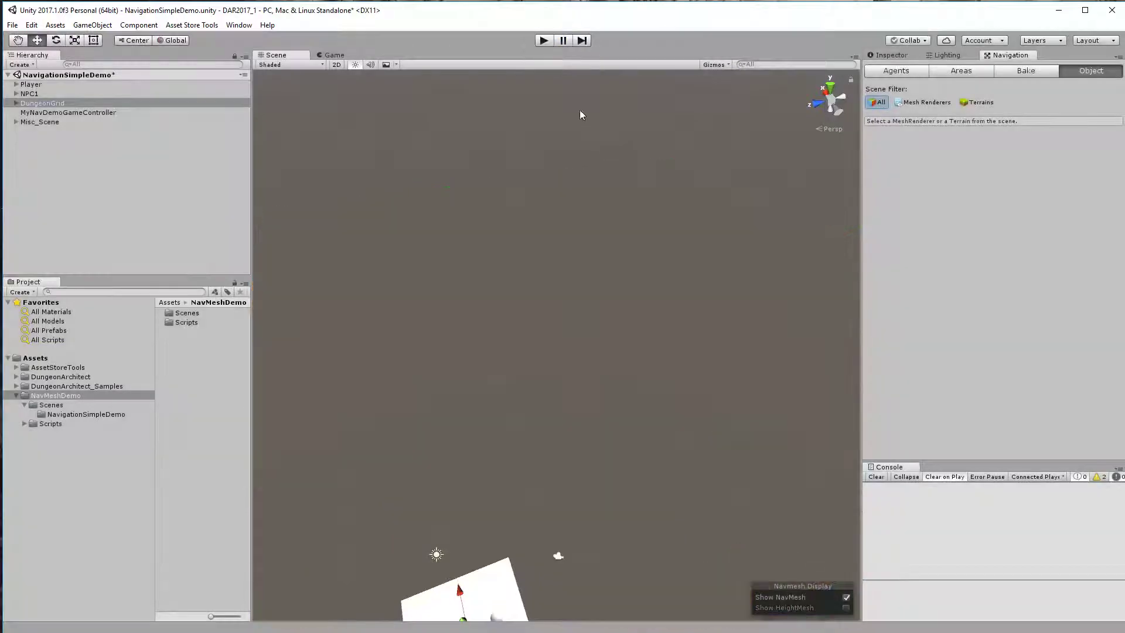
- Play the scene again and dock the Scene view below the Game view, giving the Scene view the larger share
{"action": "left_click", "coordinate": [543, 41]}
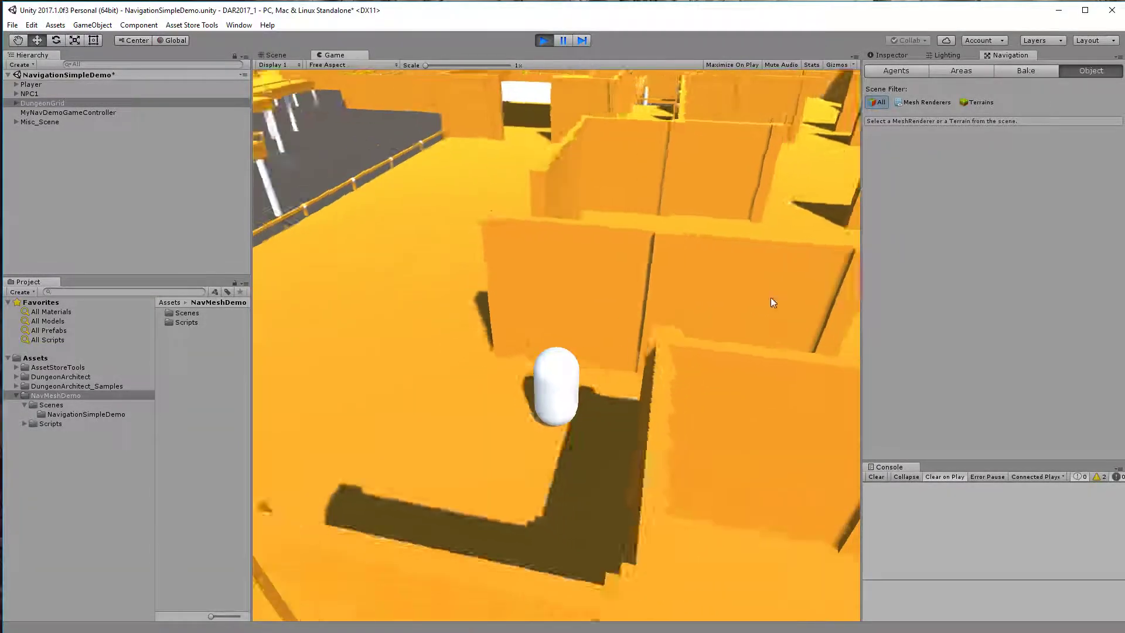
{"action": "left_click_drag", "start_coordinate": [274, 54], "coordinate": [547, 519]}
{"action": "left_click_drag", "start_coordinate": [573, 432], "coordinate": [562, 225]}
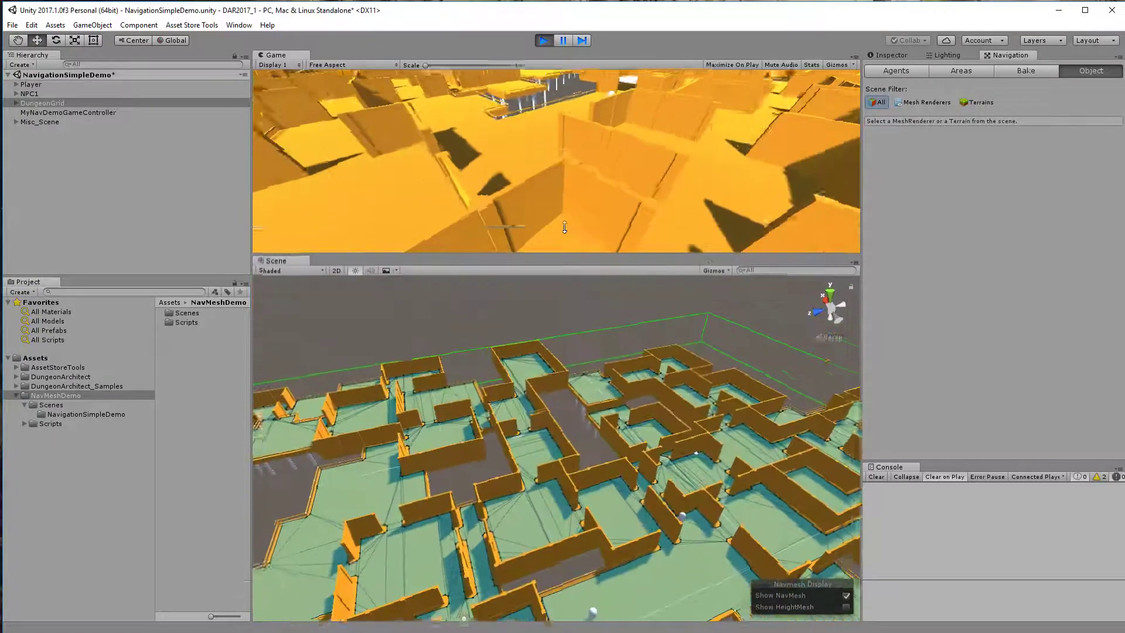
- Frame NPC1 in the Scene view, move the player to watch the NPC follow, and stop the game
{"action": "double_click", "coordinate": [36, 95]}
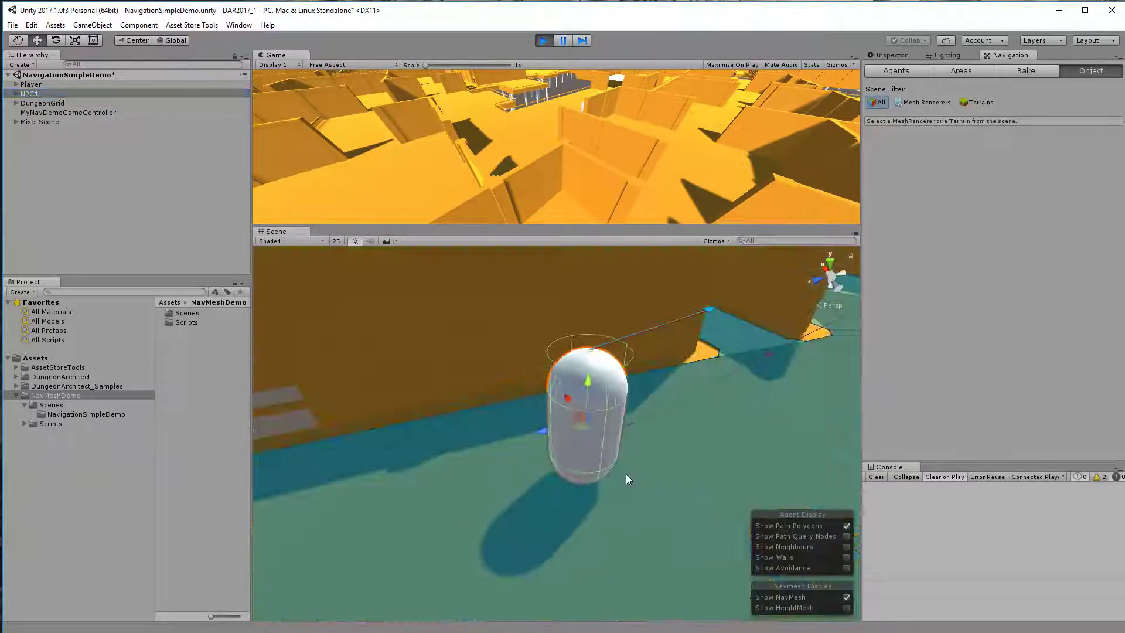
{"action": "right_click_drag", "start_coordinate": [625, 473], "coordinate": [514, 537]}
{"action": "key", "text": "s"}
{"action": "left_click", "coordinate": [634, 112]}
{"action": "key", "text": "w"}
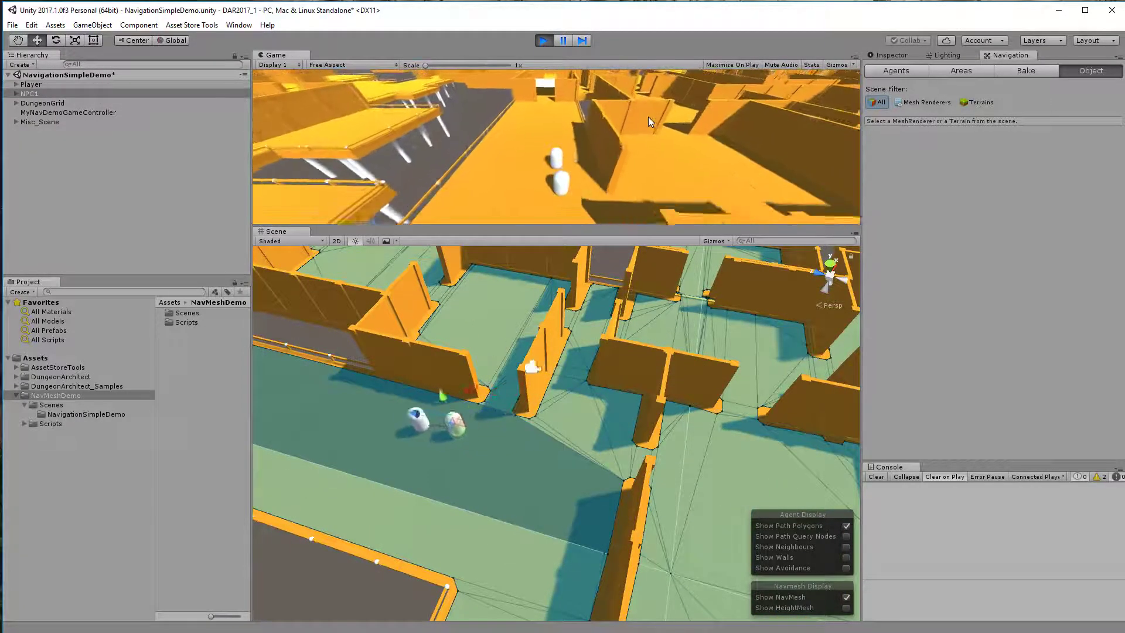
{"action": "left_click", "coordinate": [544, 41]}
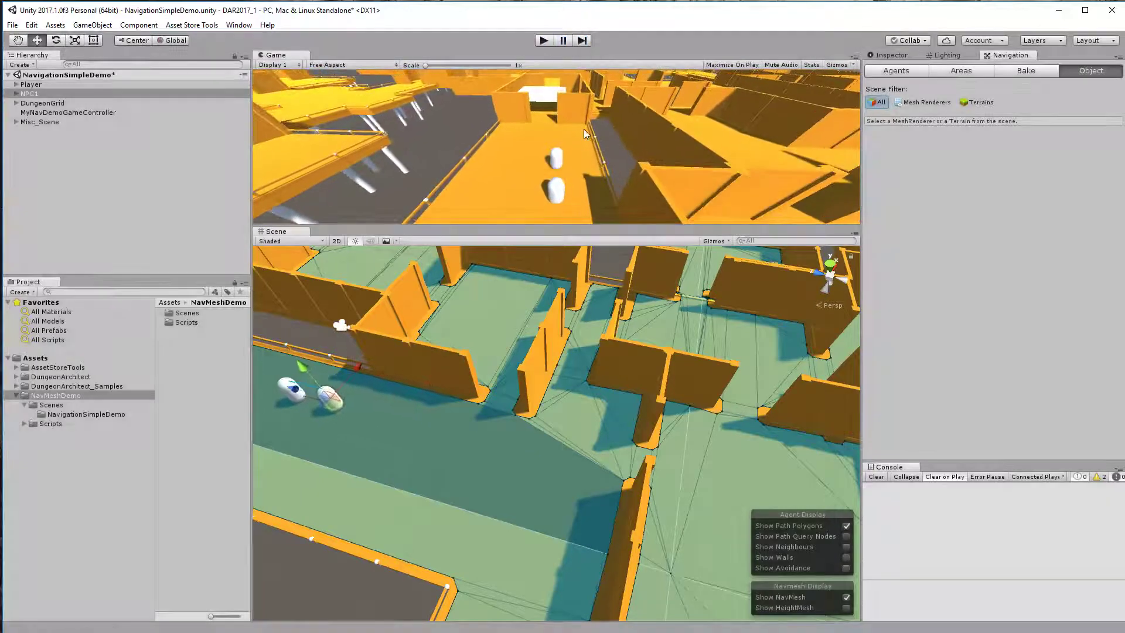
- Build the dungeon from the DungeonGrid object in the editor and enlarge the Scene view beneath the Game view
{"action": "left_click", "coordinate": [67, 103]}
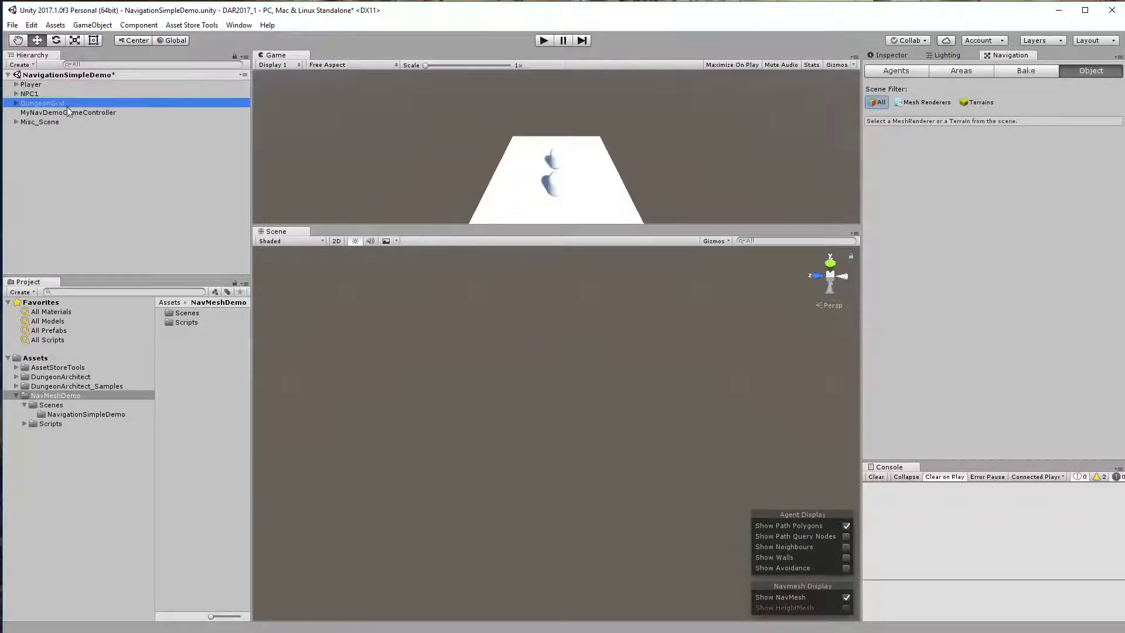
{"action": "left_click", "coordinate": [897, 56]}
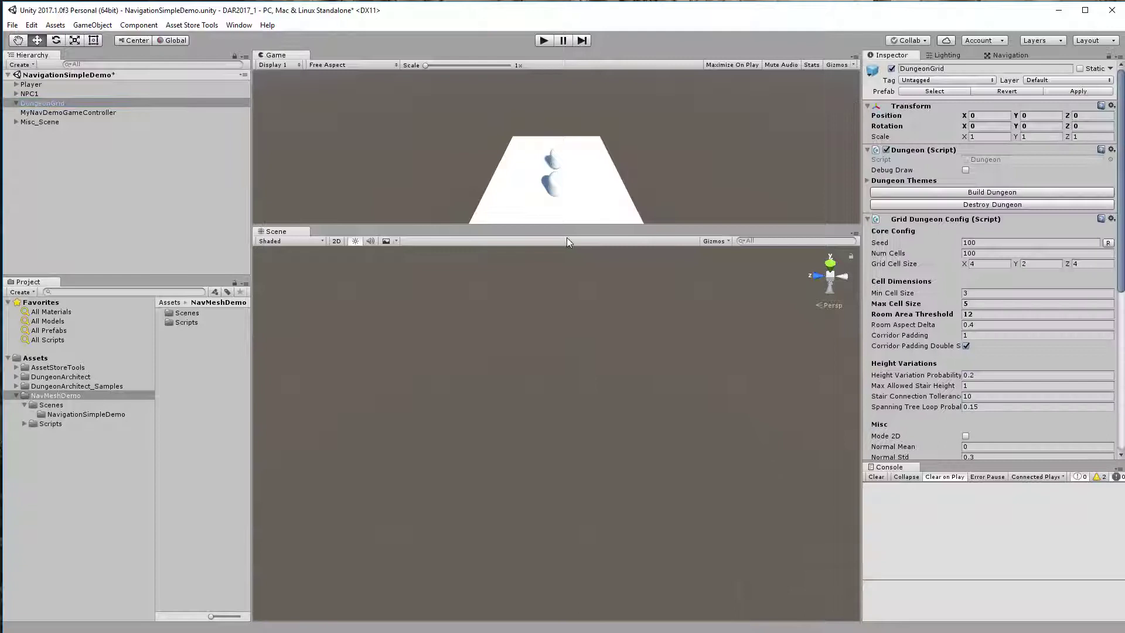
{"action": "left_click_drag", "start_coordinate": [578, 225], "coordinate": [598, 417]}
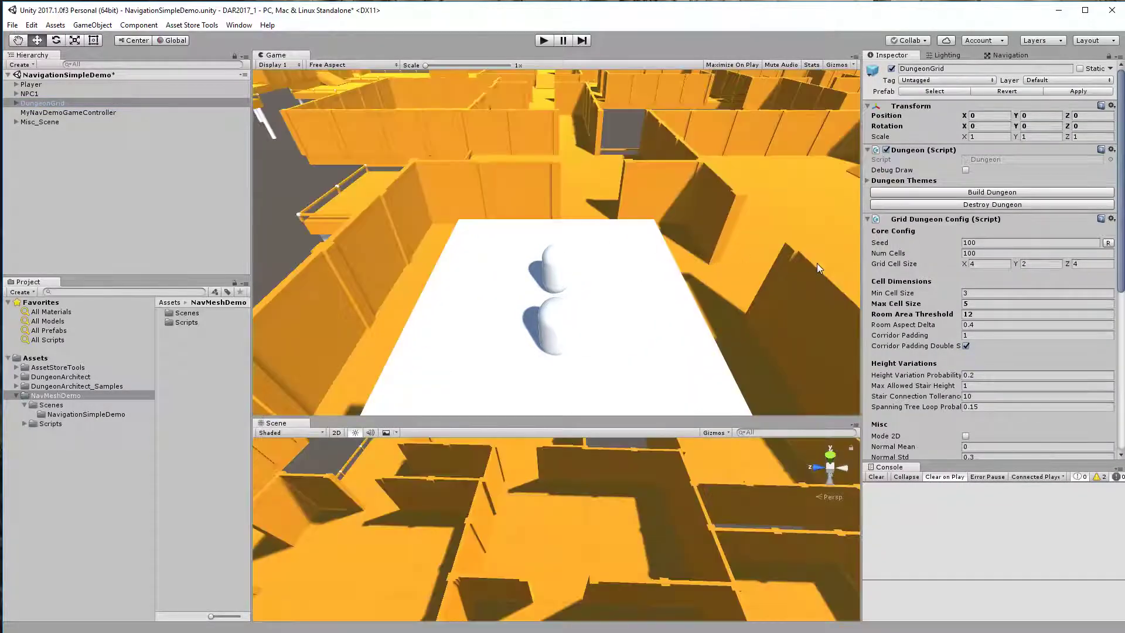
{"action": "left_click_drag", "start_coordinate": [649, 427], "coordinate": [656, 183]}
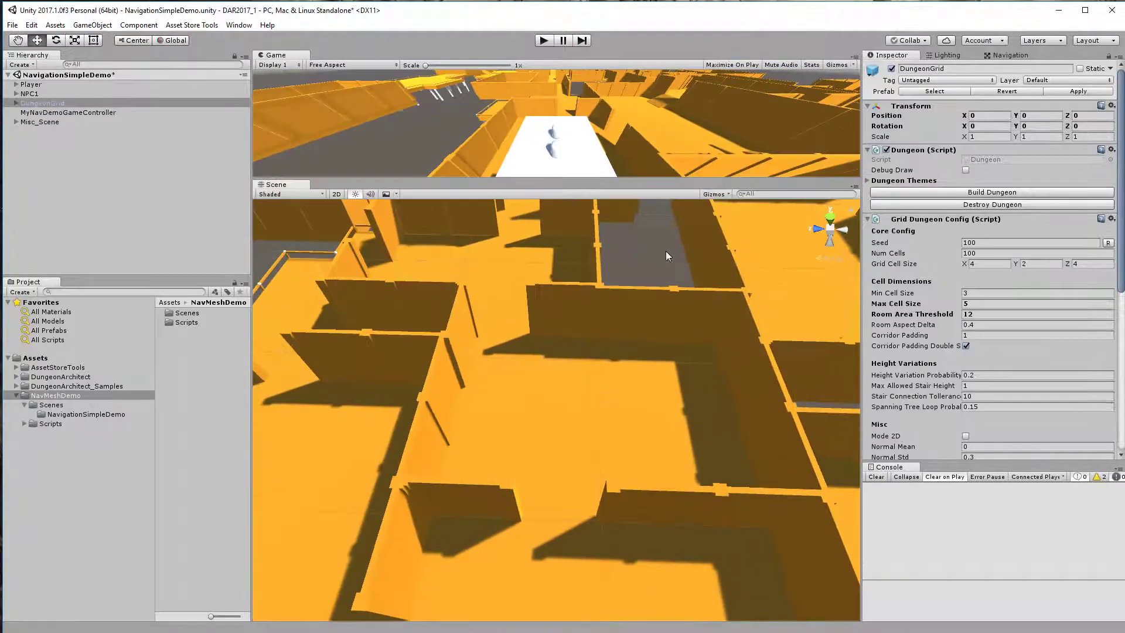
{"action": "left_click_drag", "start_coordinate": [665, 250], "coordinate": [784, 292], "text": "alt"}
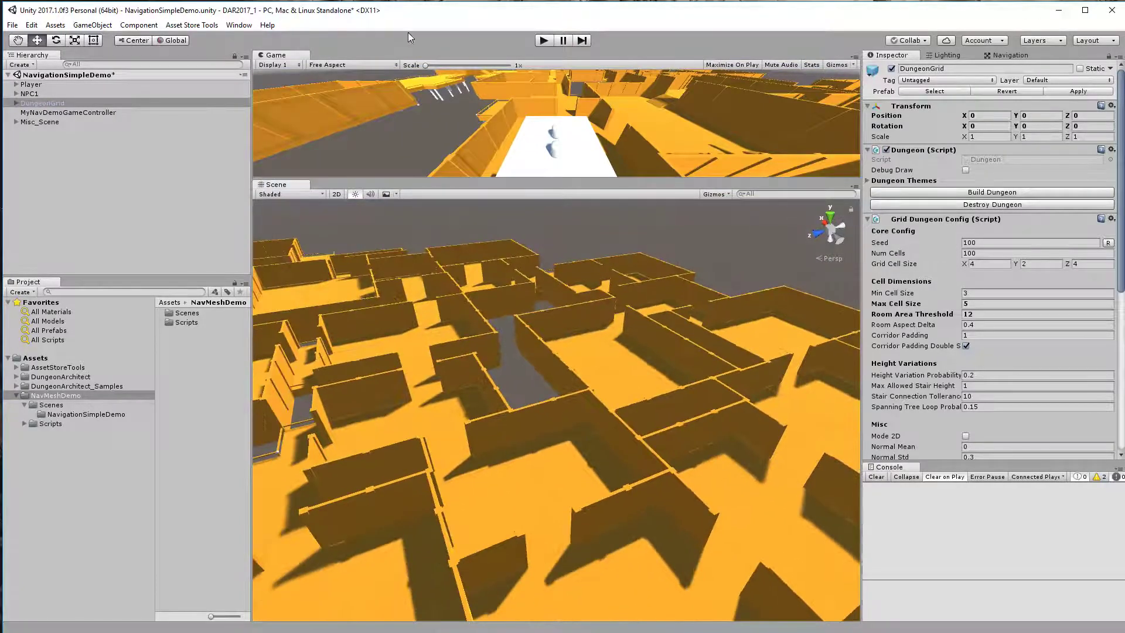
- Bake a static navigation mesh for the built dungeon with the existing agent settings
{"action": "left_click", "coordinate": [206, 27]}
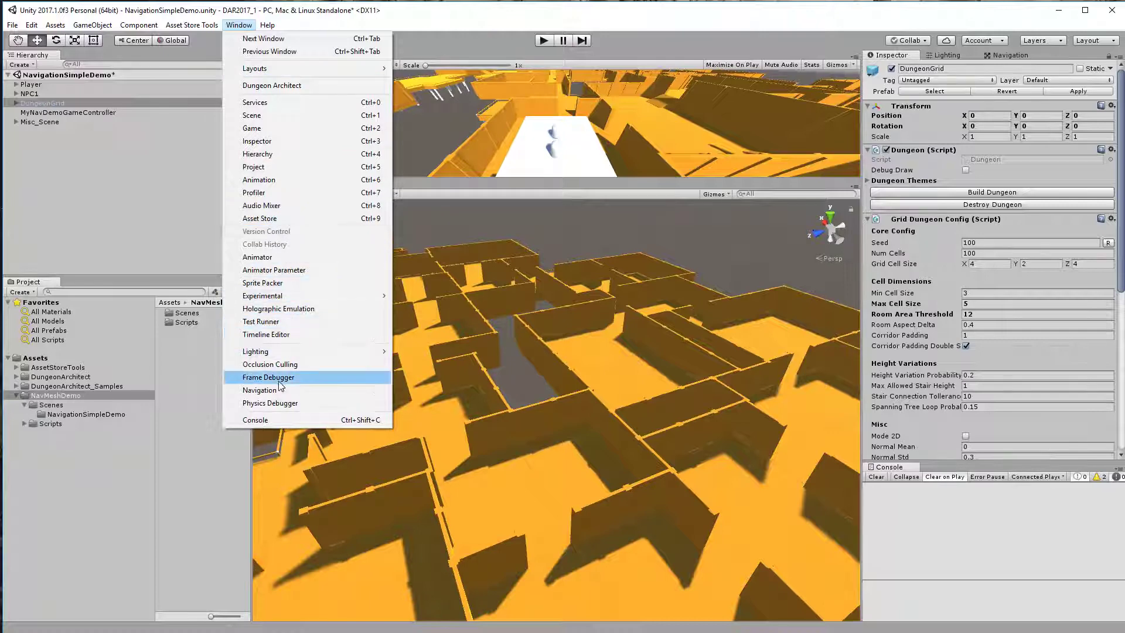
{"action": "left_click", "coordinate": [259, 390]}
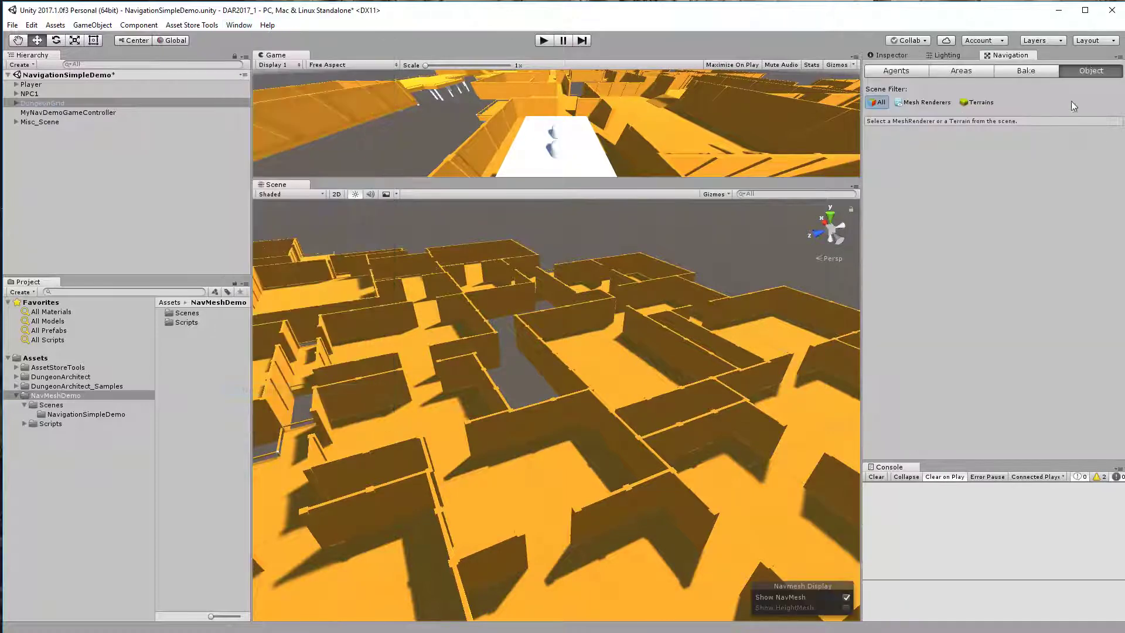
{"action": "left_click", "coordinate": [1026, 71]}
{"action": "left_click", "coordinate": [1087, 276]}
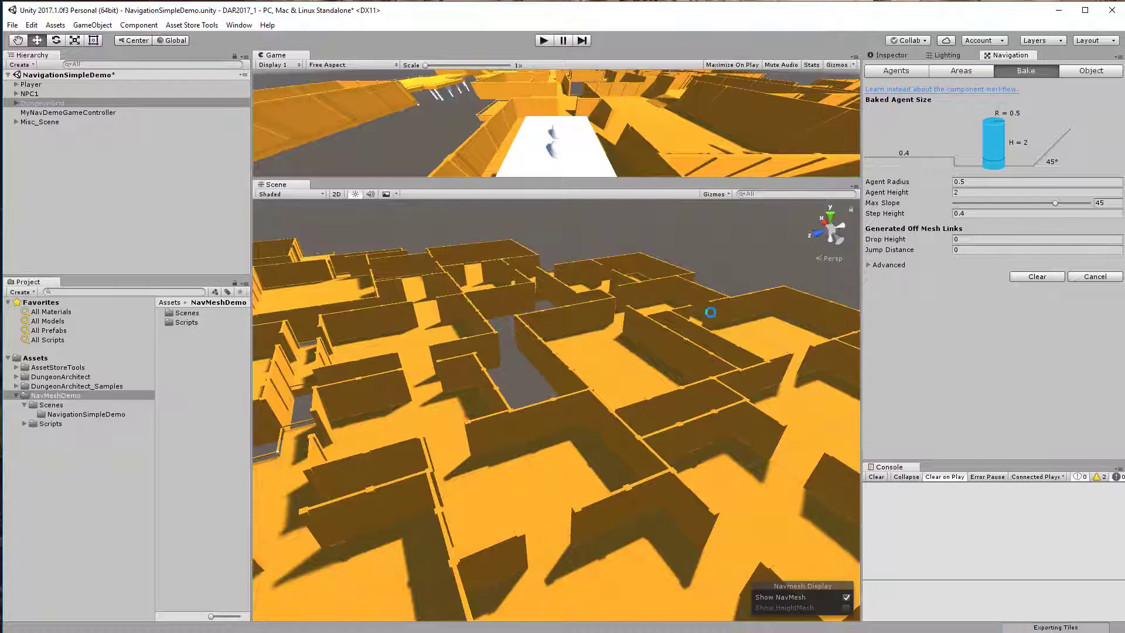
- Clear the baked navigation mesh data and view the dungeon from farther out
{"action": "right_click_drag", "start_coordinate": [723, 330], "coordinate": [442, 328]}
{"action": "left_click_drag", "start_coordinate": [442, 327], "coordinate": [447, 325], "text": "alt"}
{"action": "left_click", "coordinate": [1036, 277]}
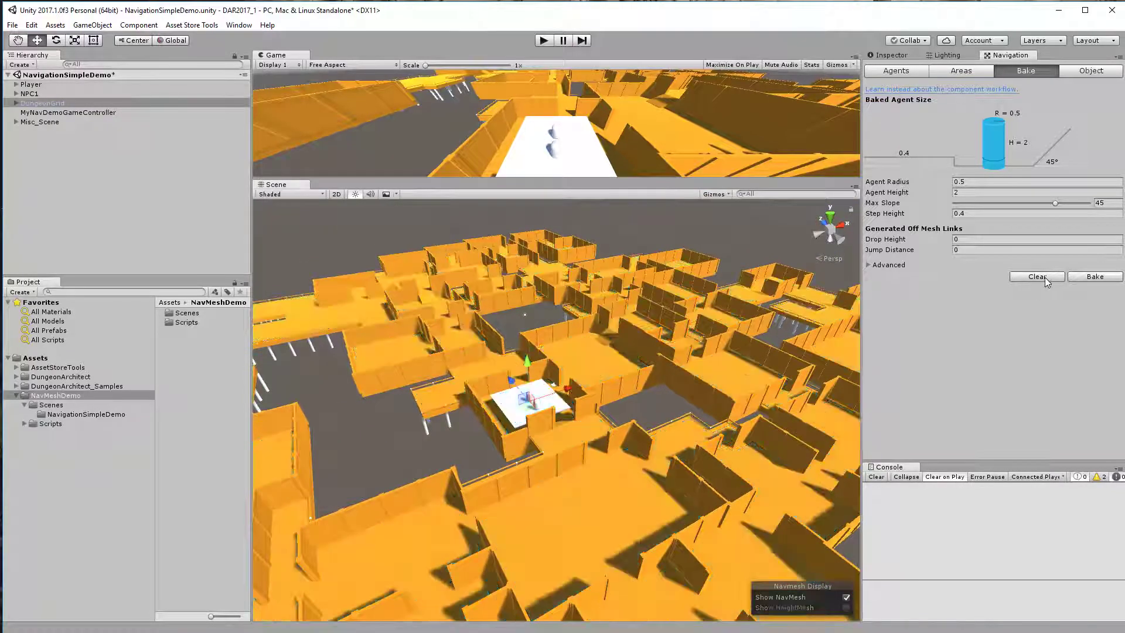
{"action": "left_click_drag", "start_coordinate": [733, 316], "coordinate": [697, 318], "text": "alt"}
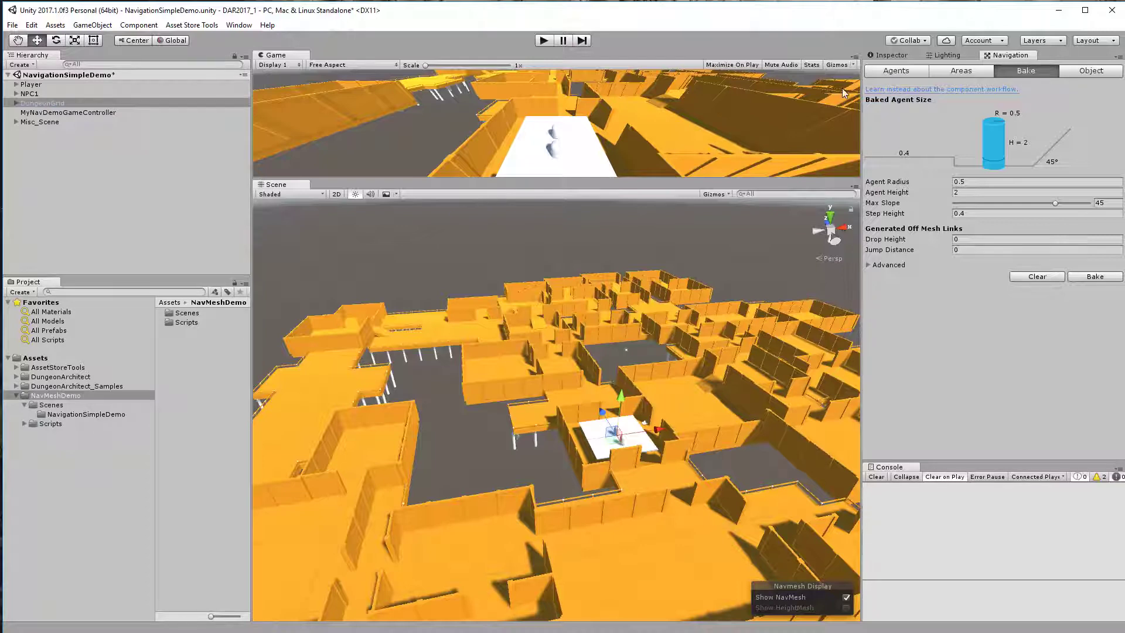
- Collapse DungeonGrid's Grid Dungeon Config component to expose Dungeon Runtime Navigation, and destroy the built dungeon
{"action": "left_click", "coordinate": [891, 54]}
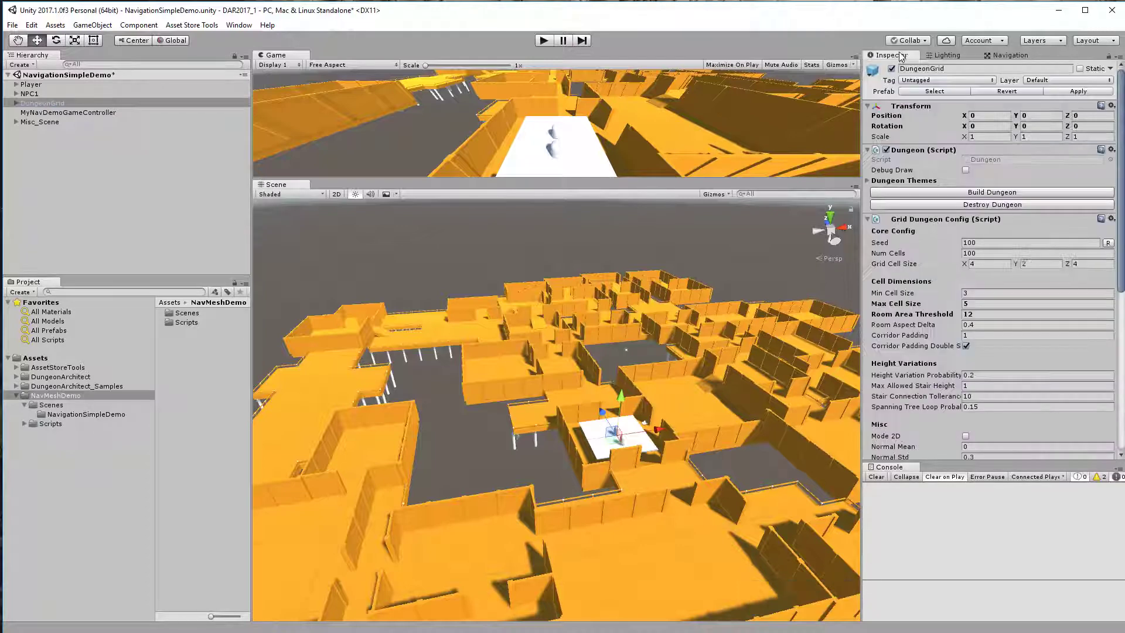
{"action": "left_click", "coordinate": [934, 220]}
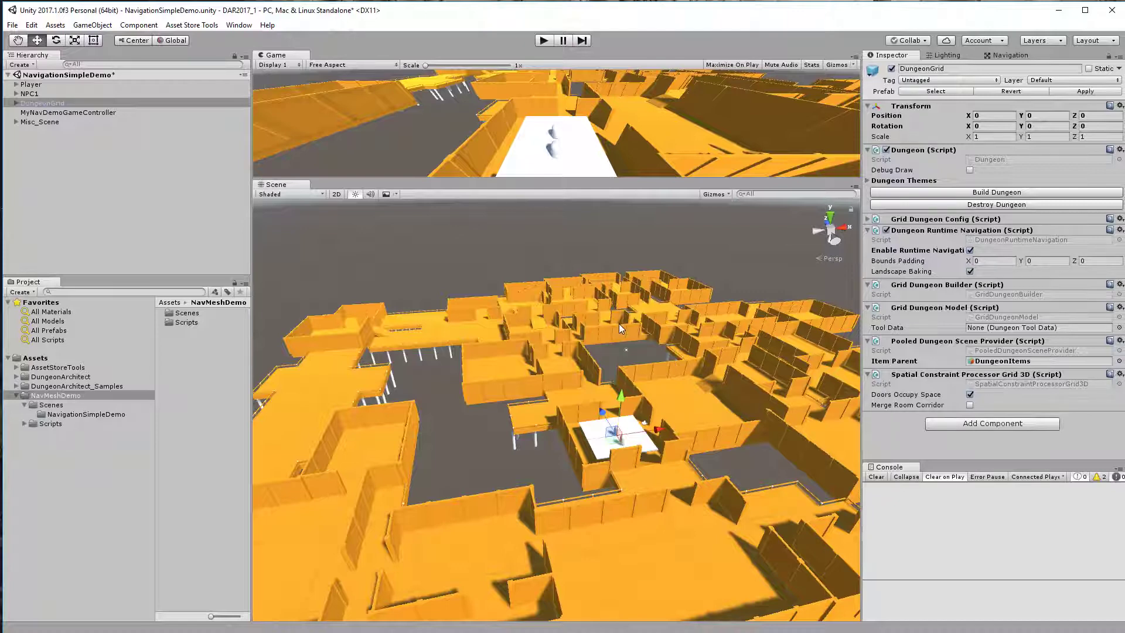
{"action": "left_click", "coordinate": [964, 202]}
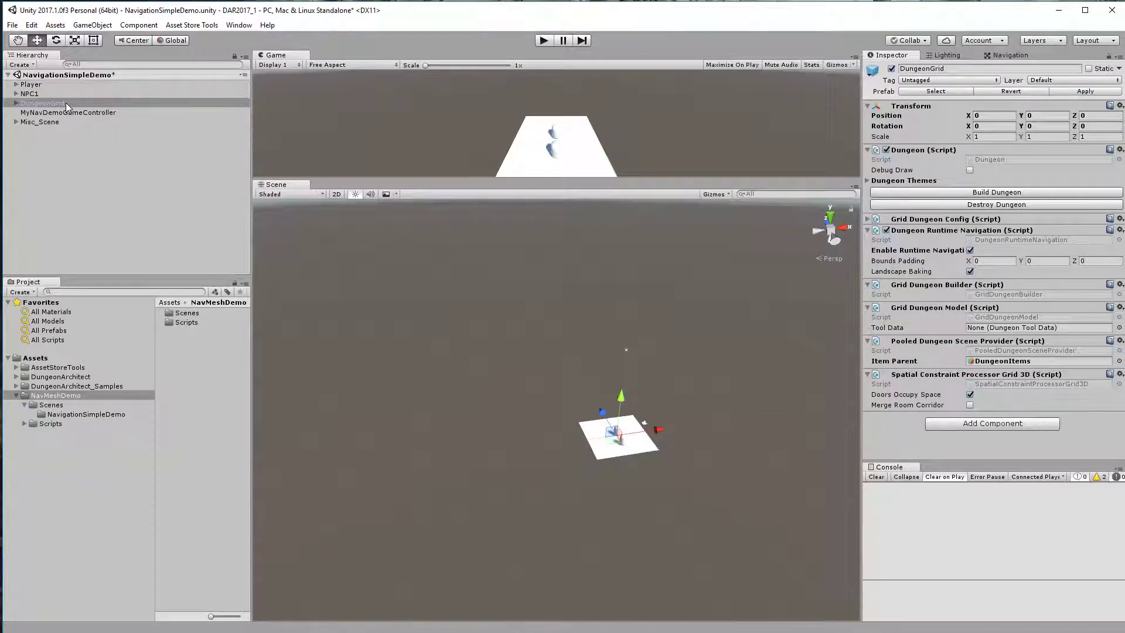
- Locate the dungeon referenced by MyNavDemoGameController and open its NavigationDemoController script in Visual Studio
{"action": "left_click", "coordinate": [86, 112]}
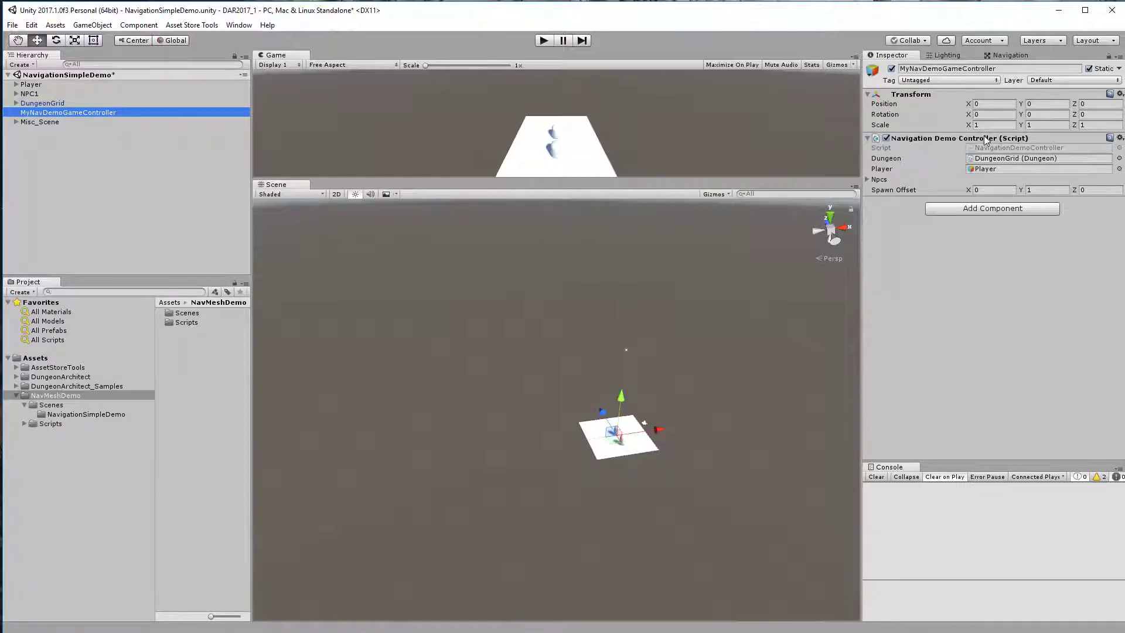
{"action": "left_click", "coordinate": [990, 159]}
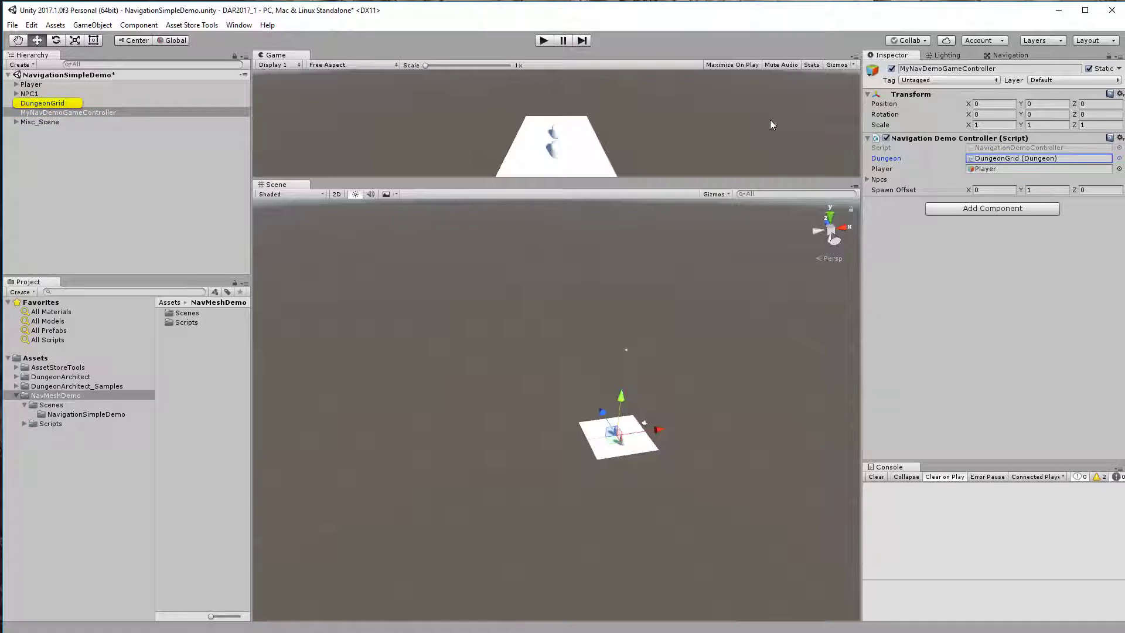
{"action": "left_click", "coordinate": [994, 148]}
{"action": "double_click", "coordinate": [994, 148]}
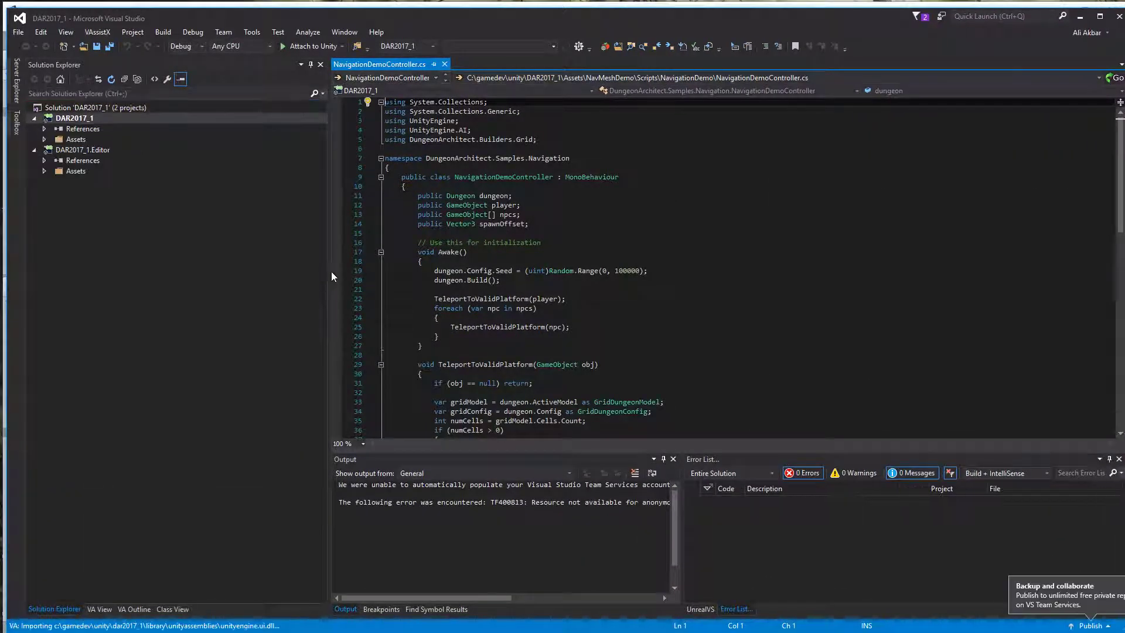
- Enlarge the code editing area by narrowing the Solution Explorer and shrinking the Output and Error List panes
{"action": "left_click_drag", "start_coordinate": [330, 273], "coordinate": [141, 271]}
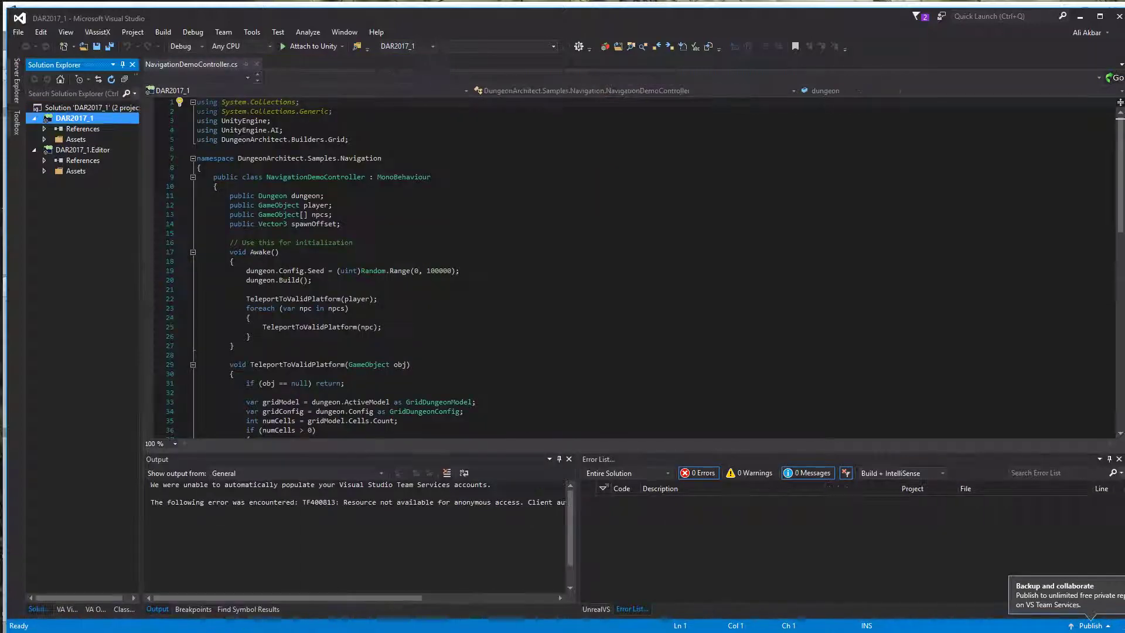
{"action": "scroll", "coordinate": [381, 351], "scroll_direction": "down", "scroll_amount": 2}
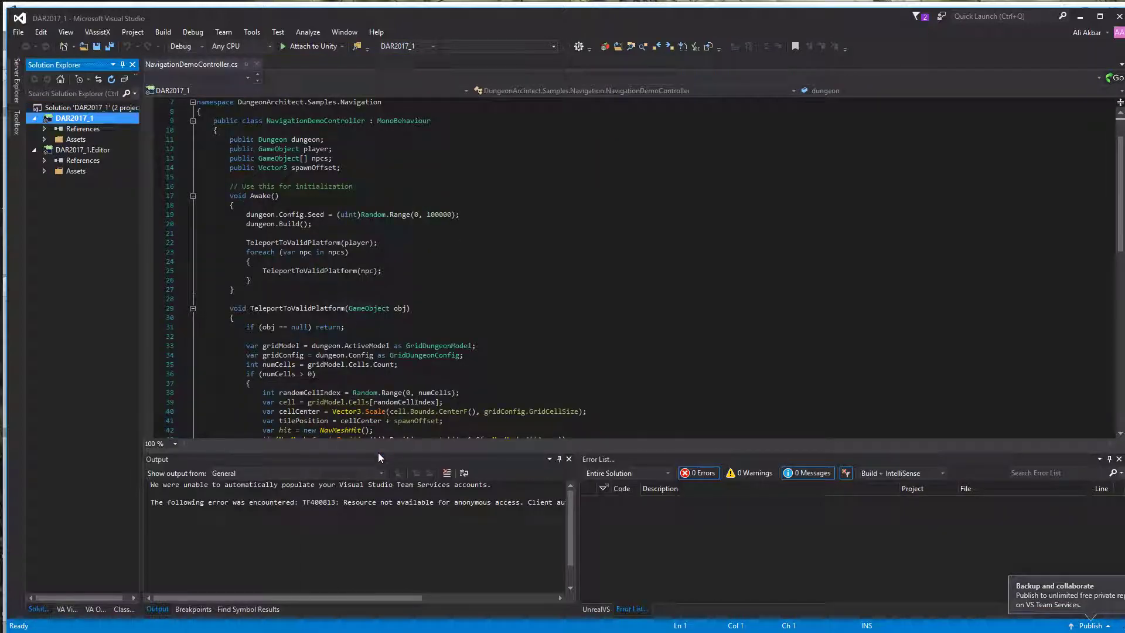
{"action": "left_click_drag", "start_coordinate": [378, 452], "coordinate": [378, 568]}
{"action": "scroll", "coordinate": [377, 351], "scroll_direction": "up", "scroll_amount": 2}
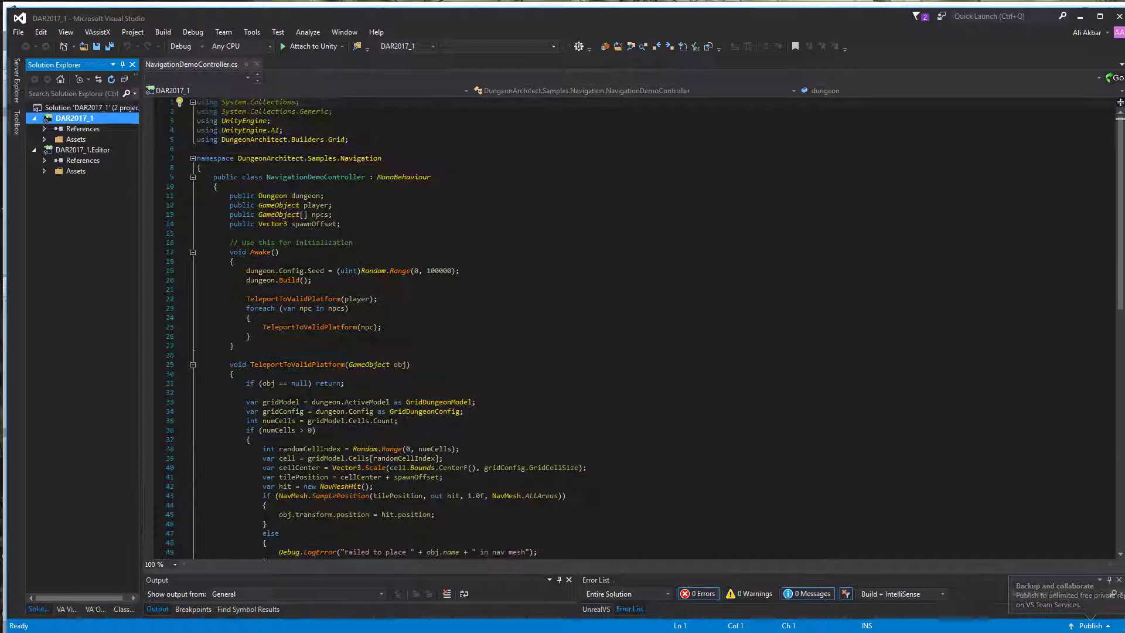
- Examine the Awake method's random seed assignment and dungeon.Build call in NavigationDemoController.cs
{"action": "left_click", "coordinate": [353, 298]}
{"action": "double_click", "coordinate": [263, 252]}
{"action": "left_click", "coordinate": [254, 271]}
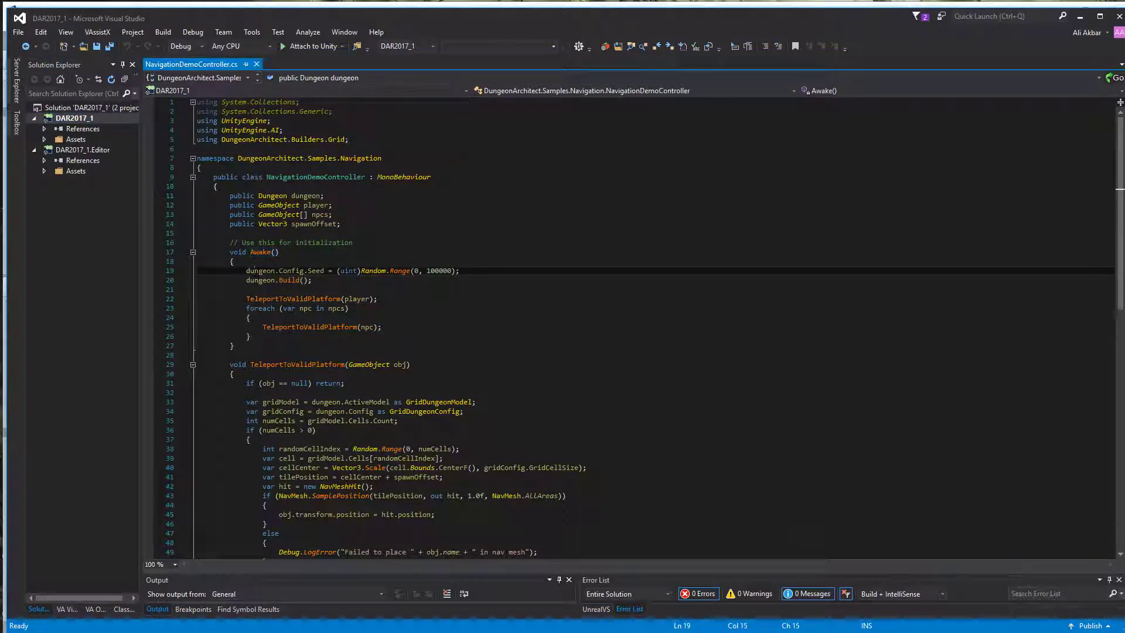
{"action": "double_click", "coordinate": [317, 270]}
{"action": "left_click", "coordinate": [316, 280]}
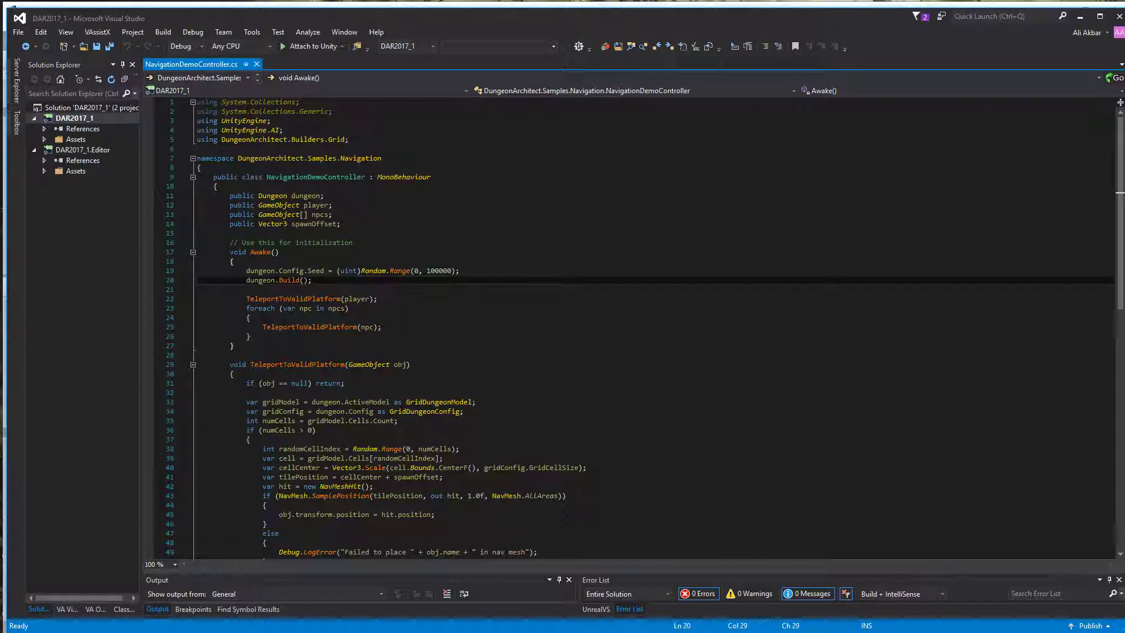
{"action": "left_click", "coordinate": [285, 280]}
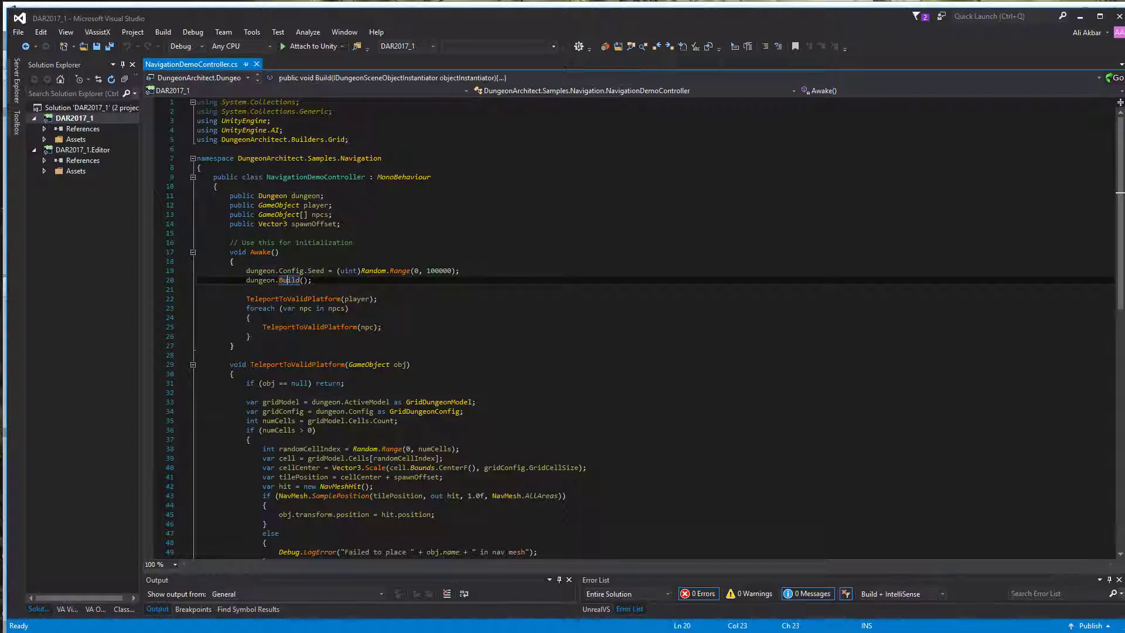
- Comment out the TeleportToValidPlatform calls for the player and NPCs in Awake, save the script and build the solution
{"action": "left_click_drag", "start_coordinate": [247, 289], "coordinate": [252, 338]}
{"action": "left_click", "coordinate": [296, 280]}
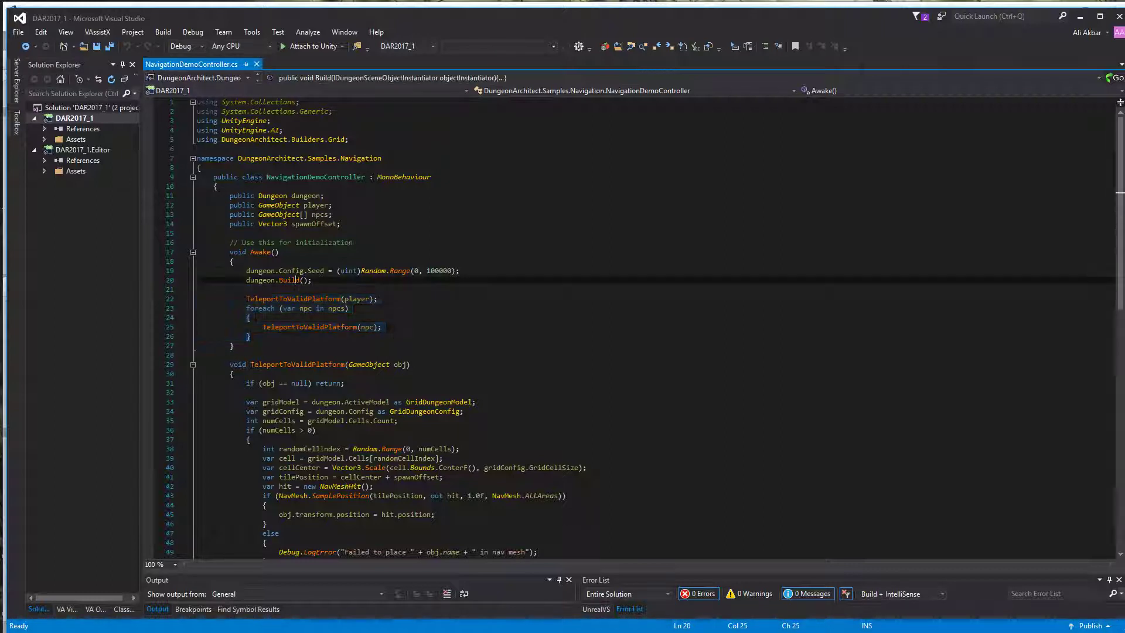
{"action": "left_click", "coordinate": [246, 289]}
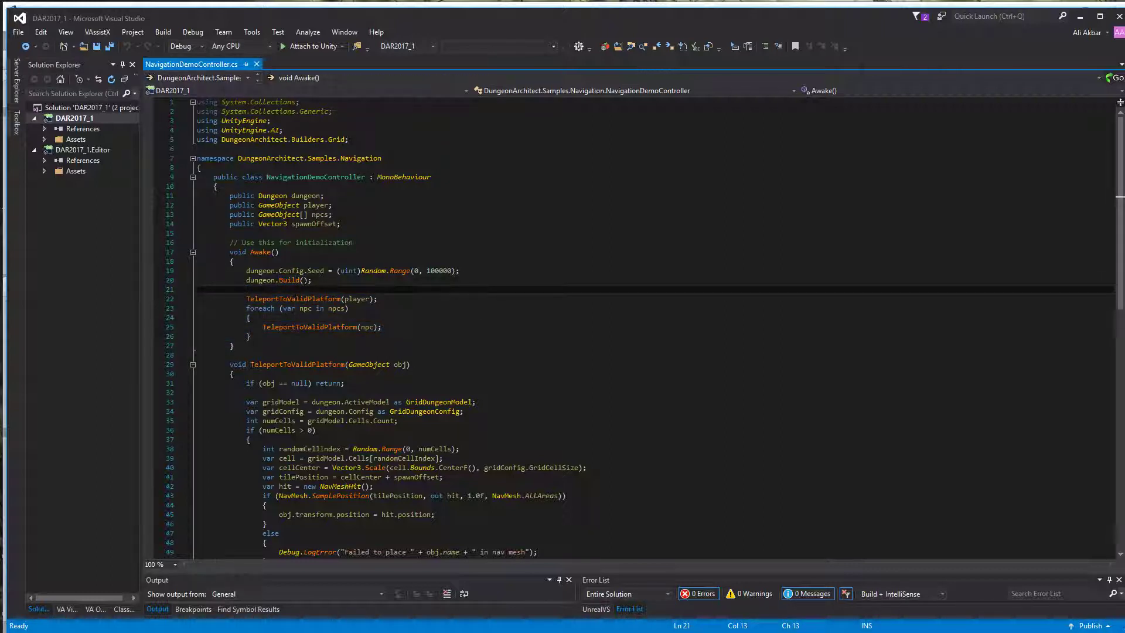
{"action": "type", "text": "/*"}
{"action": "key", "text": "Down"}
{"action": "key", "text": "Down"}
{"action": "key", "text": "Down"}
{"action": "key", "text": "Down"}
{"action": "key", "text": "Down"}
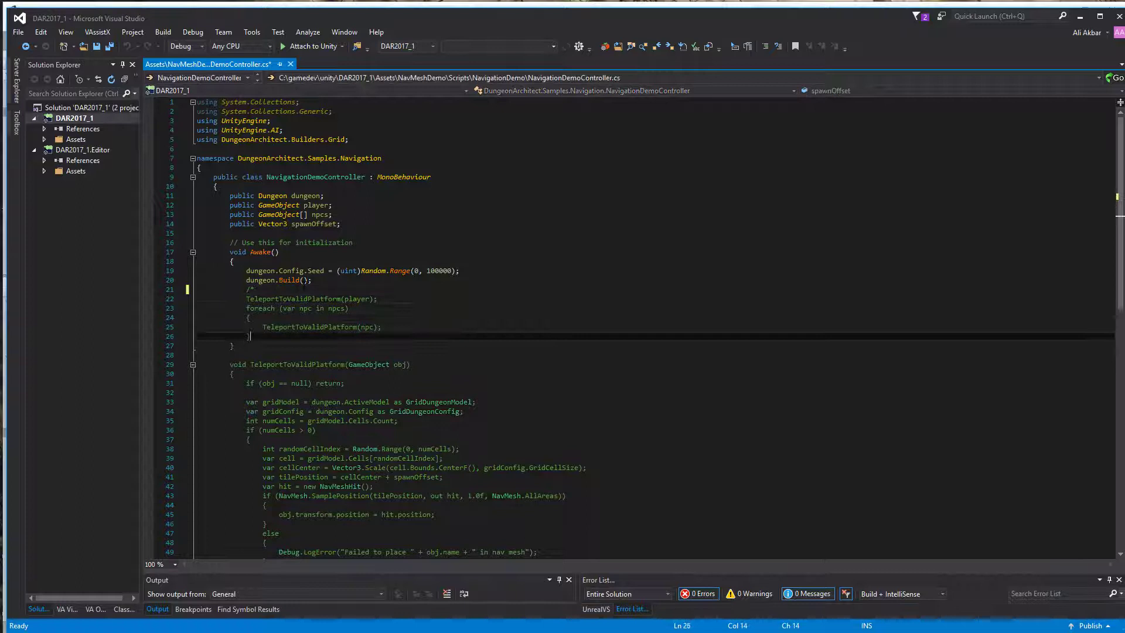
{"action": "key", "text": "Return"}
{"action": "type", "text": "*/"}
{"action": "key", "text": "ctrl+s"}
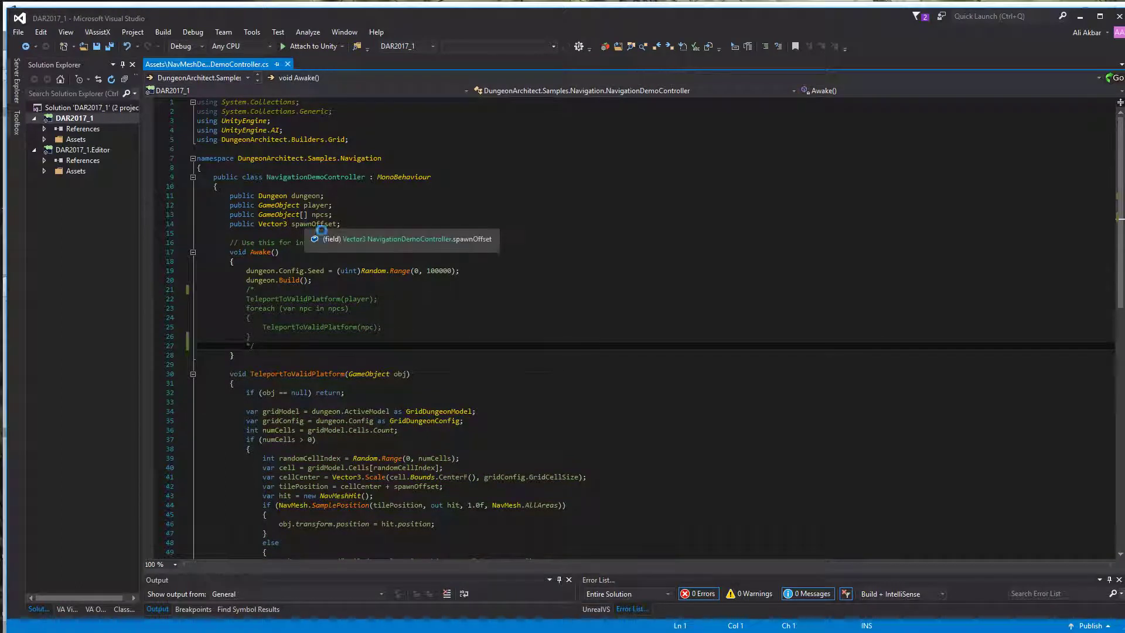
{"action": "key", "text": "ctrl+shift+b"}
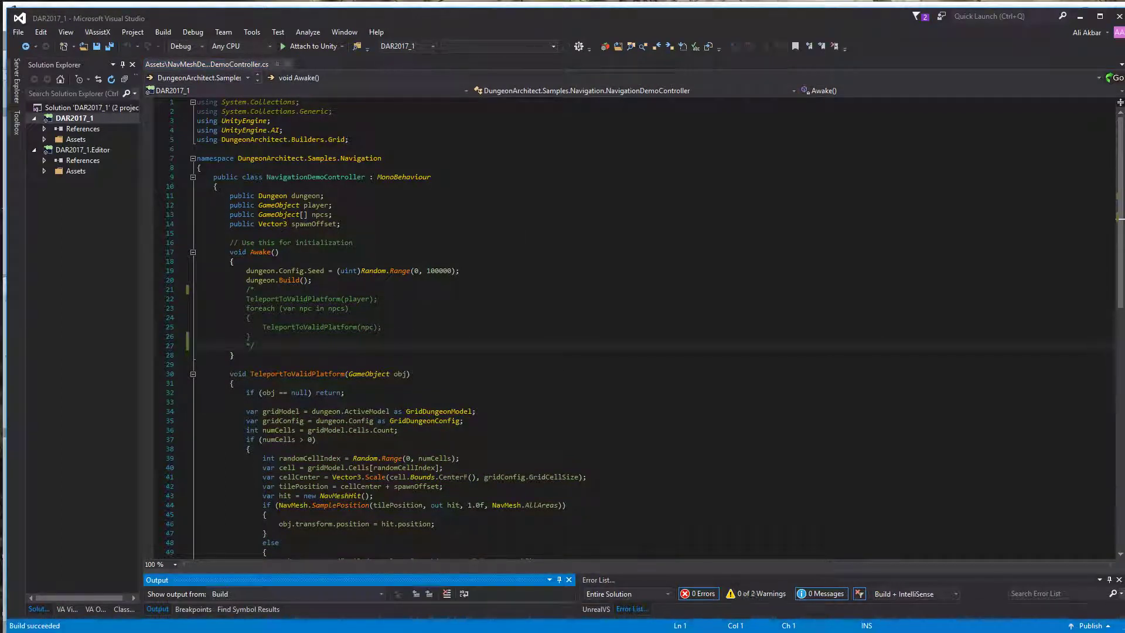
- Switch to Unity, run the scene, display the navigation mesh generated over the dungeon, and stop the run
{"action": "key", "text": "alt+Tab"}
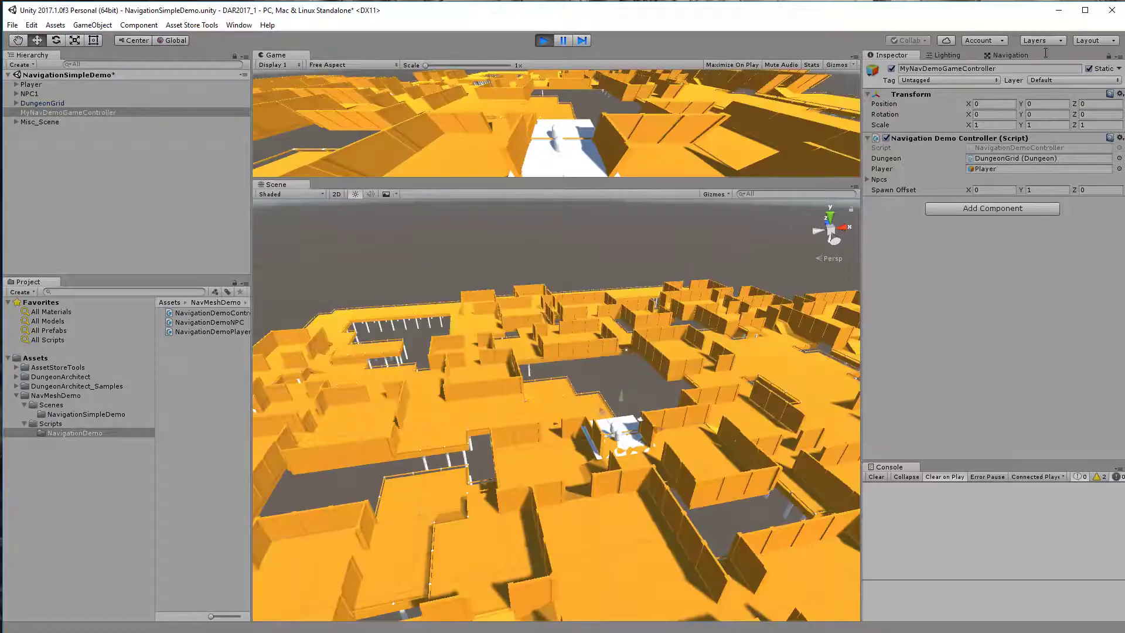
{"action": "left_click", "coordinate": [1010, 55]}
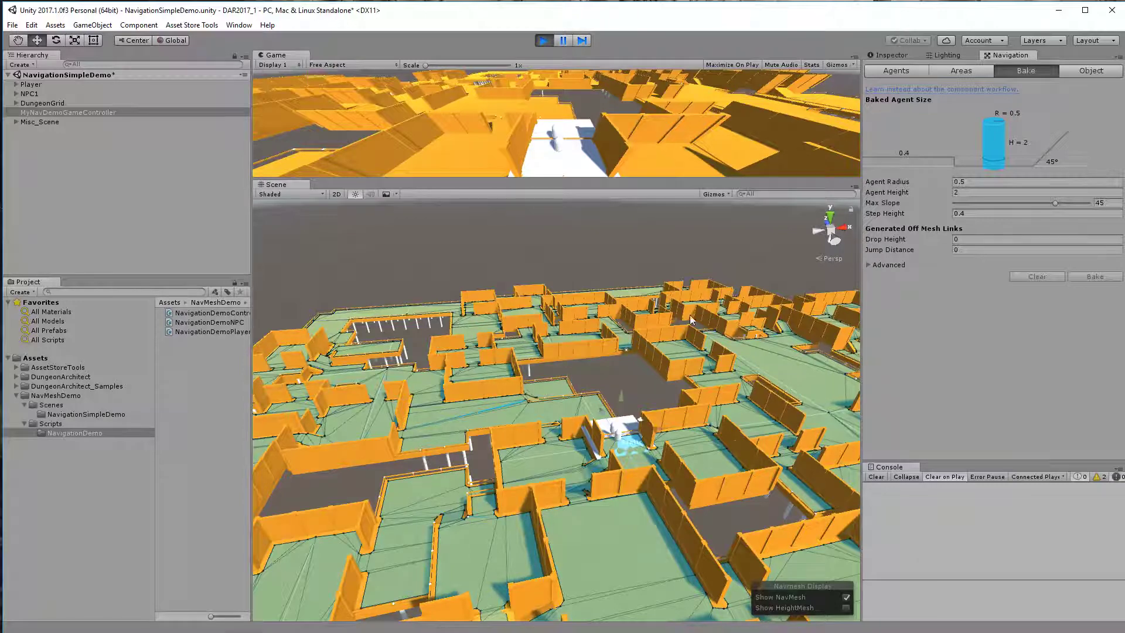
{"action": "left_click", "coordinate": [548, 42]}
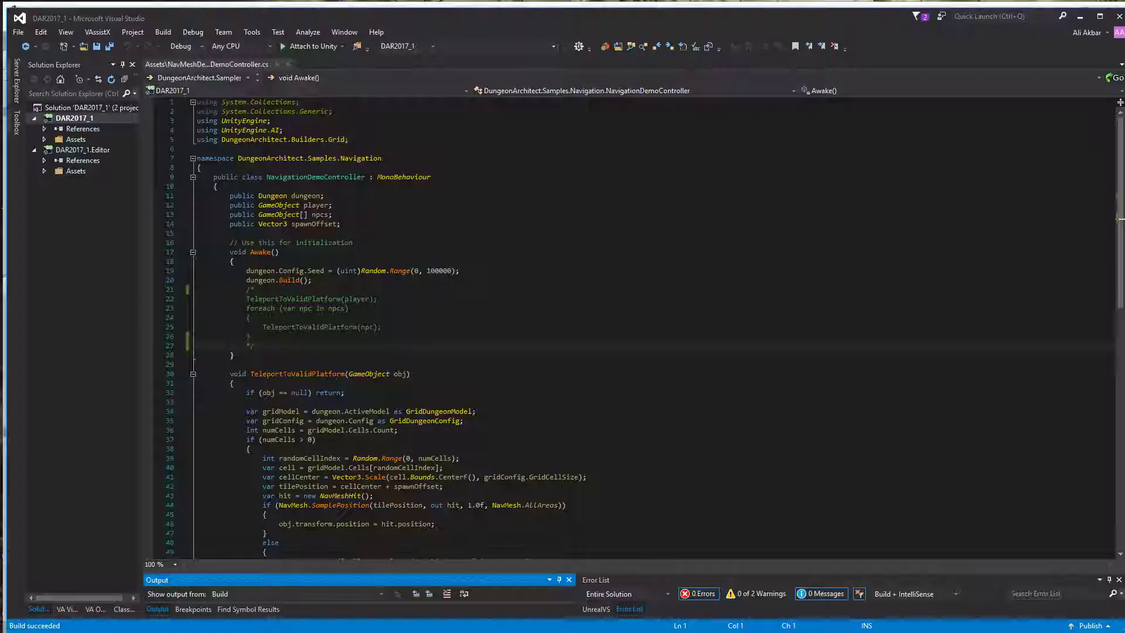
- Remove the comment markers around the TeleportToValidPlatform calls in Awake in Visual Studio, and save the script
{"action": "left_click", "coordinate": [250, 337]}
{"action": "key", "text": "shift+Down"}
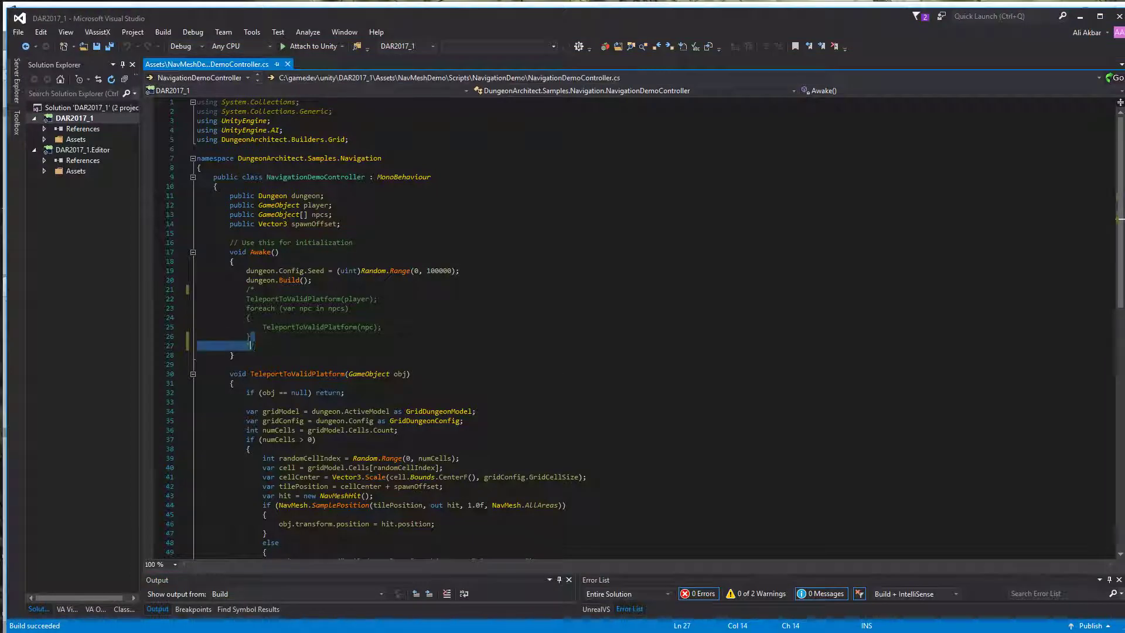
{"action": "key", "text": "shift+End"}
{"action": "key", "text": "Delete"}
{"action": "key", "text": "Up"}
{"action": "left_click", "coordinate": [246, 298]}
{"action": "key", "text": "shift+Up"}
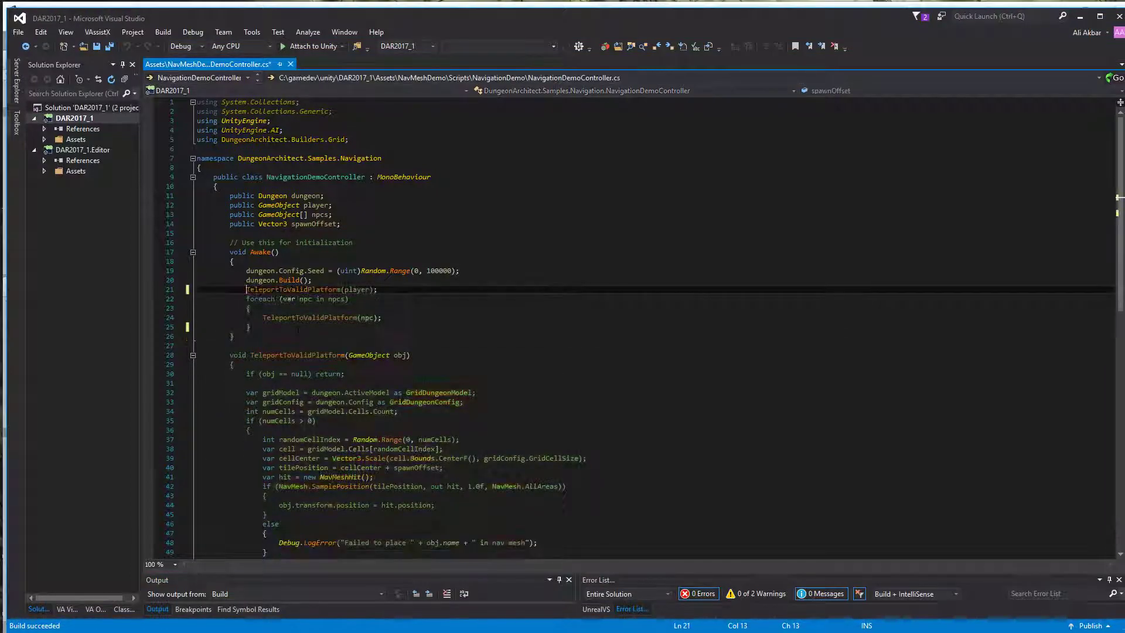
{"action": "key", "text": "Return"}
{"action": "key", "text": "ctrl+s"}
- Switch to Unity and enlarge the Game view by shrinking the Scene view
{"action": "key", "text": "alt+Tab"}
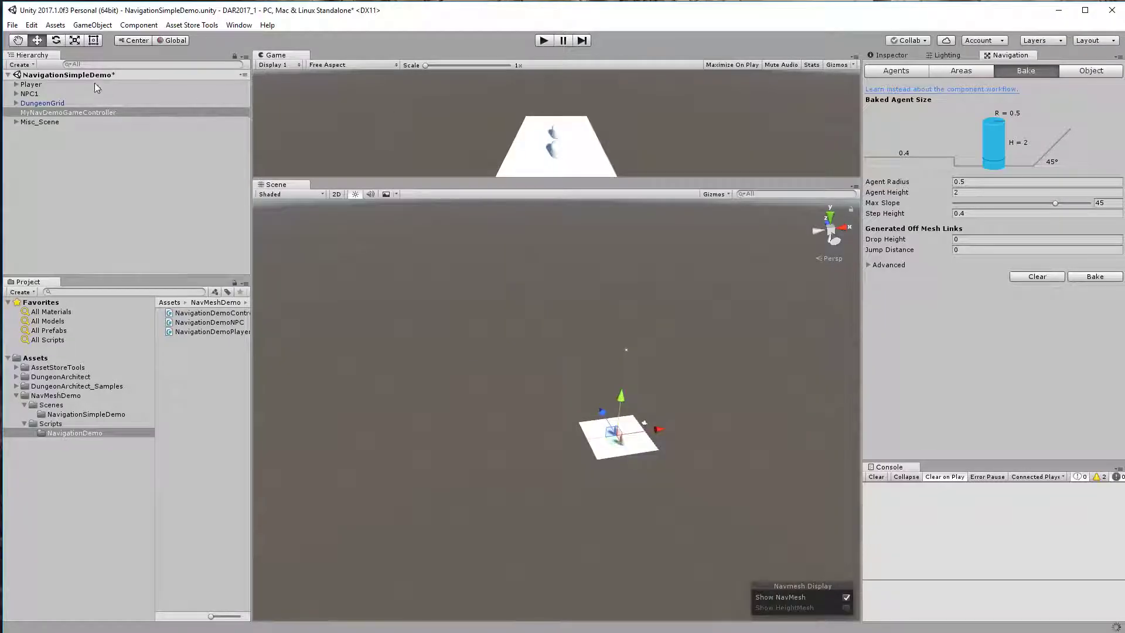
{"action": "left_click", "coordinate": [32, 94]}
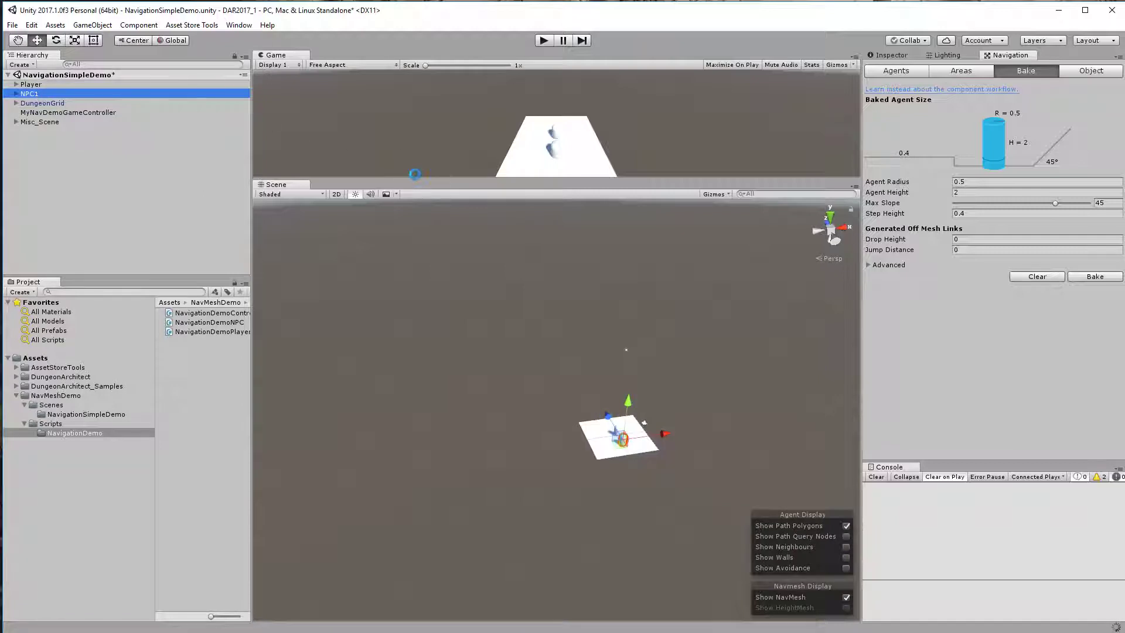
{"action": "left_click_drag", "start_coordinate": [418, 179], "coordinate": [427, 291]}
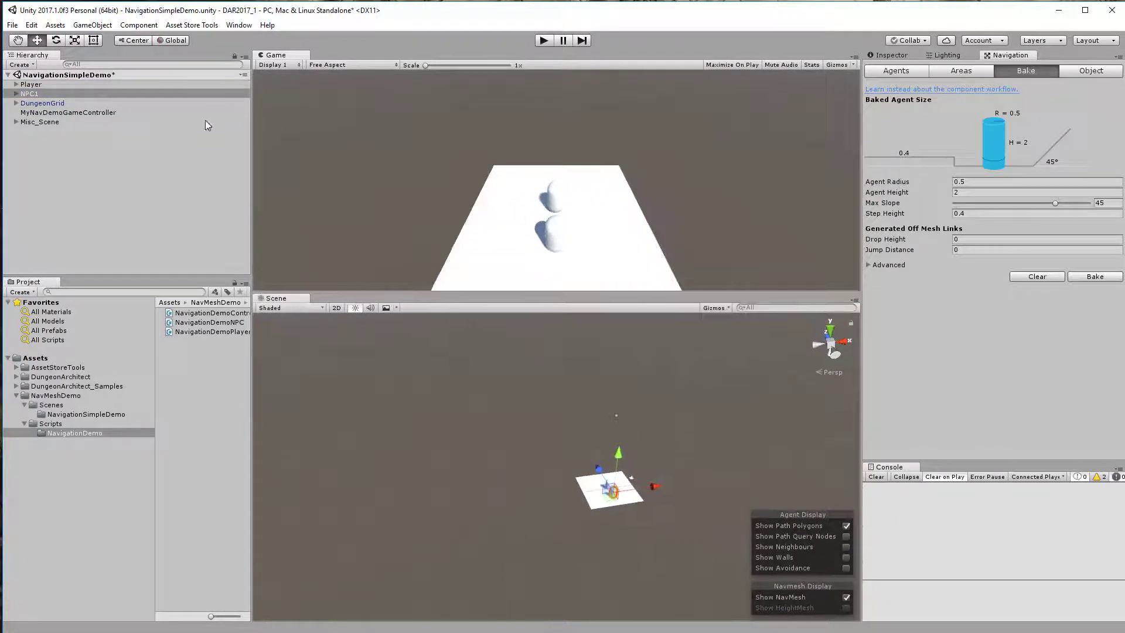
- Examine NPC1's Character Controller, Nav Mesh Agent and Navigation Demo NPC components
{"action": "left_click", "coordinate": [31, 94]}
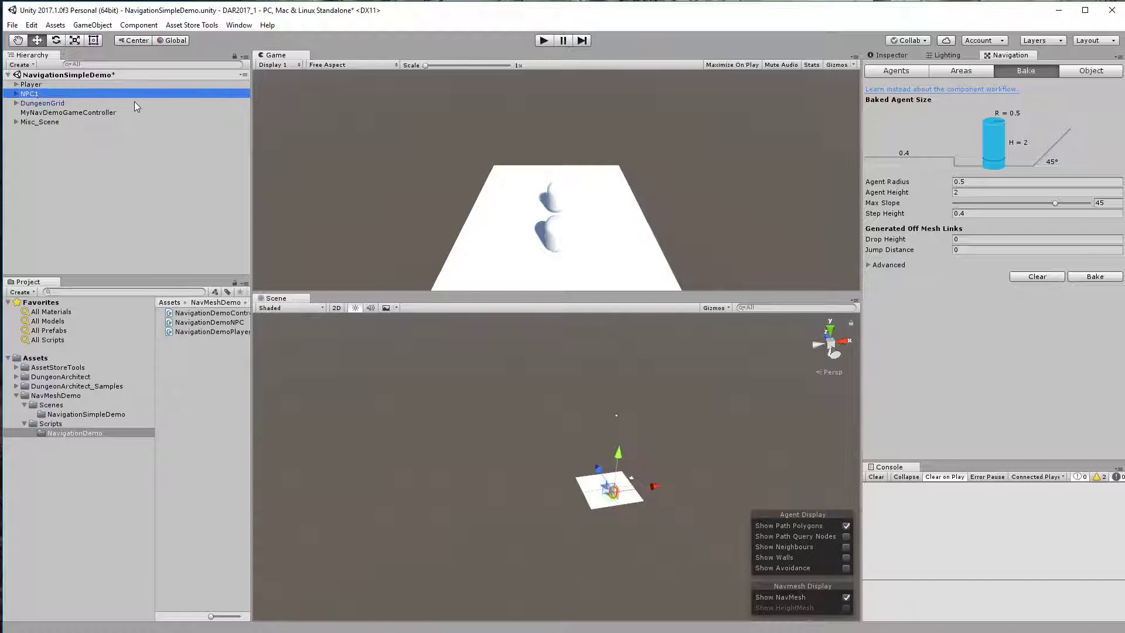
{"action": "left_click", "coordinate": [948, 55]}
{"action": "left_click", "coordinate": [906, 54]}
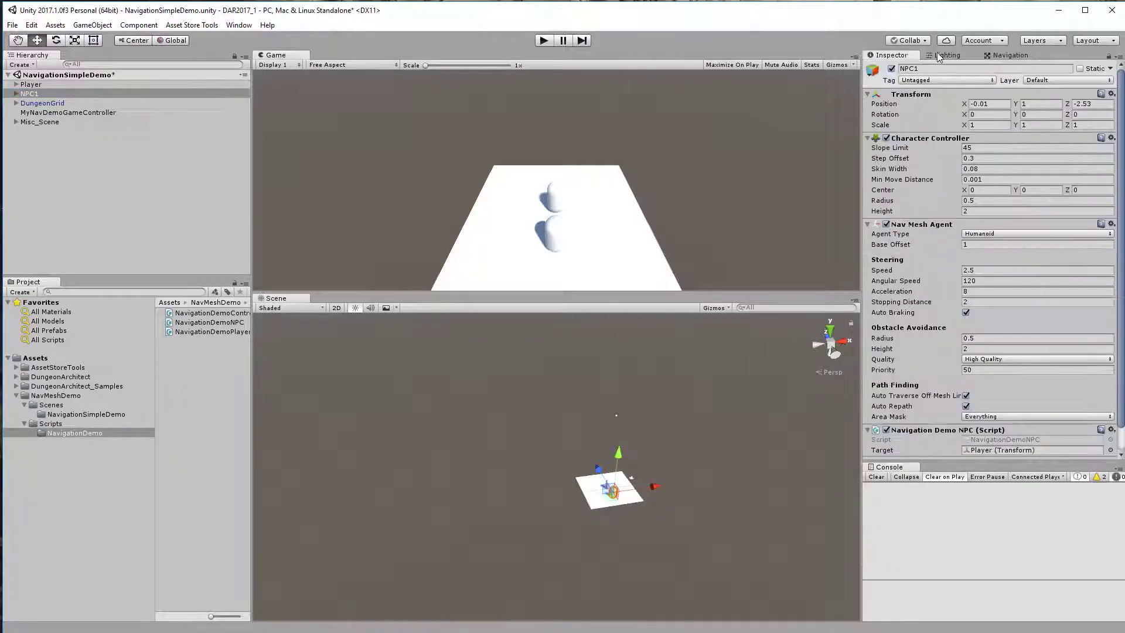
{"action": "left_click", "coordinate": [945, 55]}
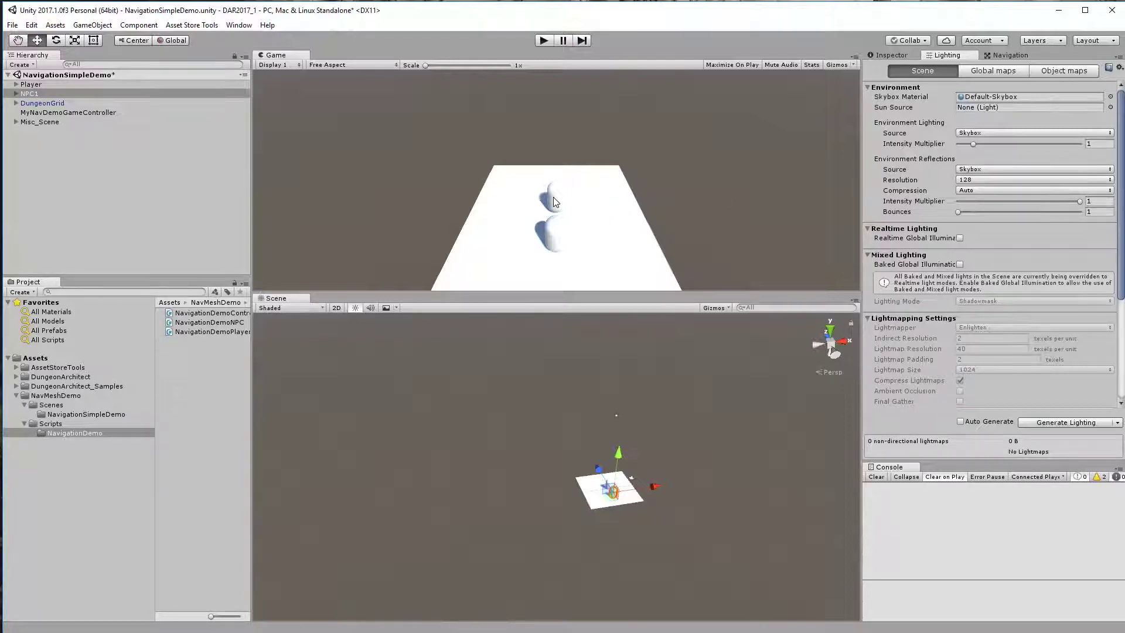
- Display the properties of MyNavDemoGameController and deactivate the object
{"action": "left_click", "coordinate": [37, 103]}
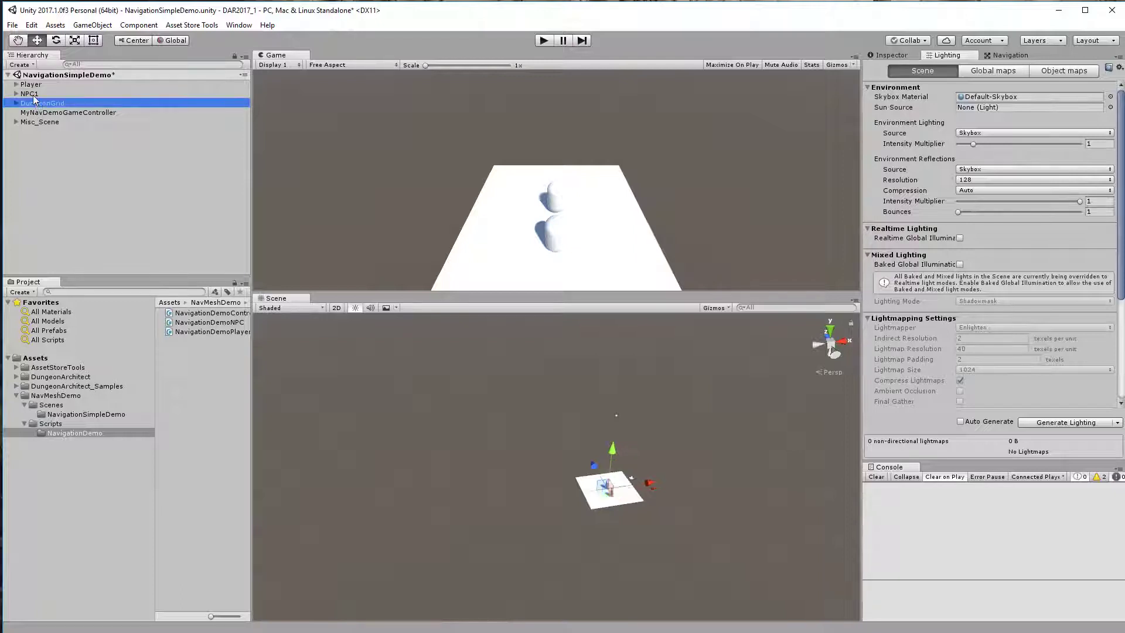
{"action": "left_click", "coordinate": [35, 85]}
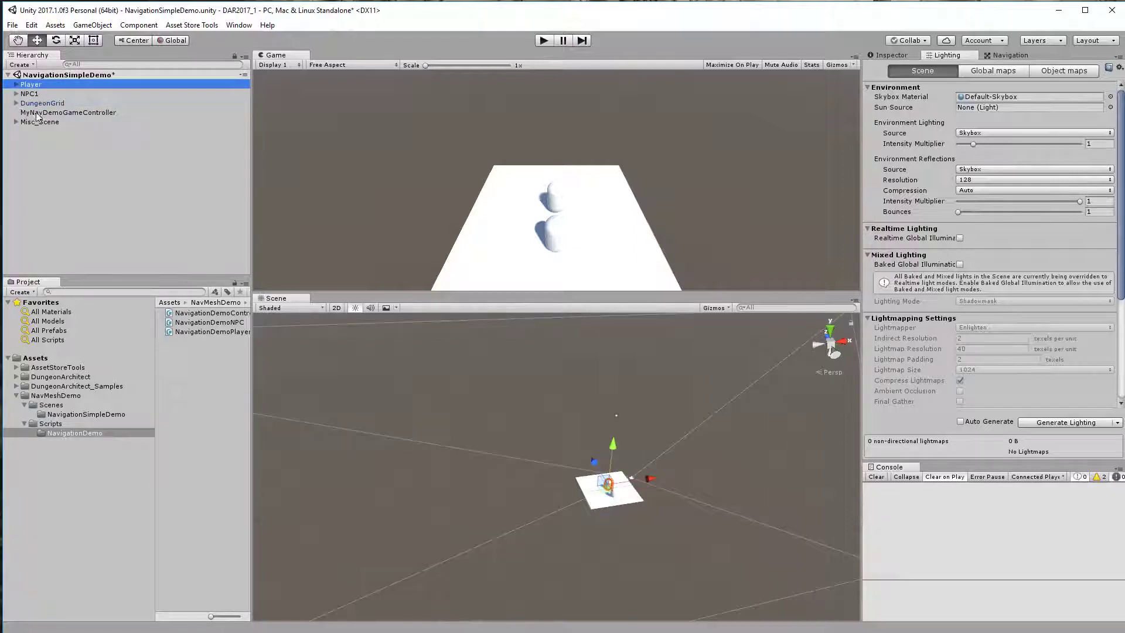
{"action": "left_click", "coordinate": [38, 113]}
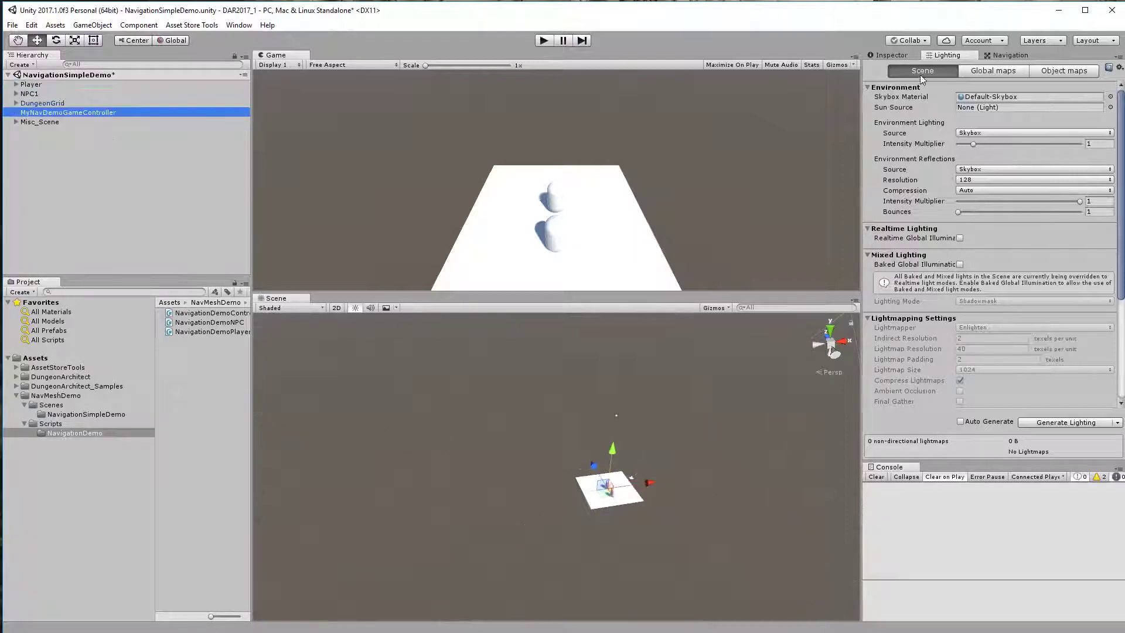
{"action": "left_click", "coordinate": [891, 56]}
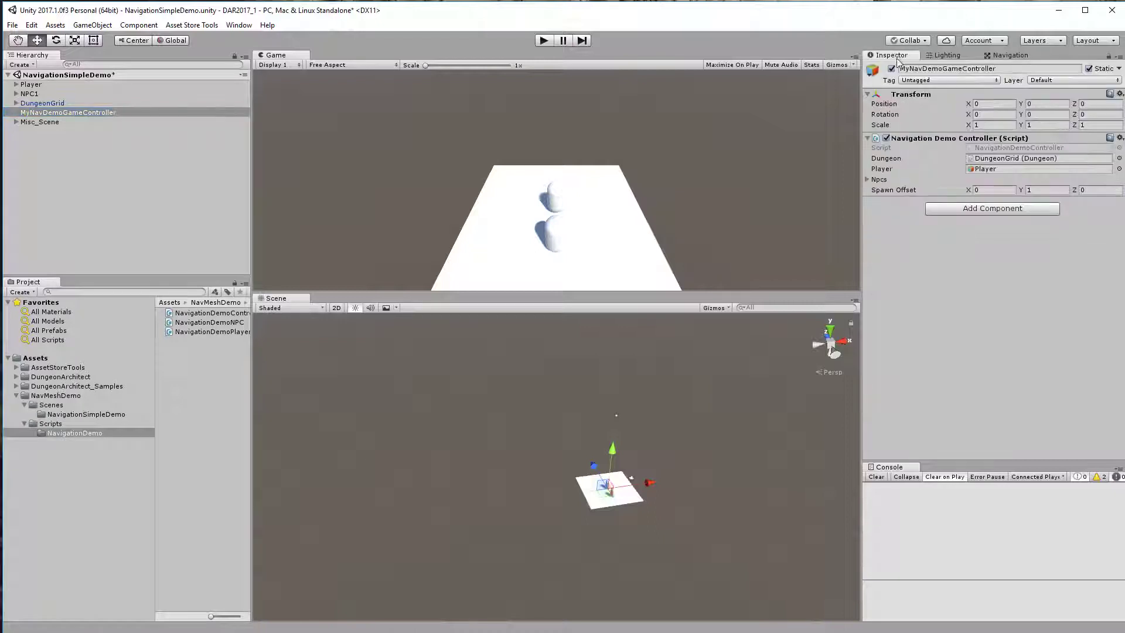
- Run the scene with the game controller disabled, steer the player around the white platform, and stop the run
{"action": "left_click", "coordinate": [543, 41]}
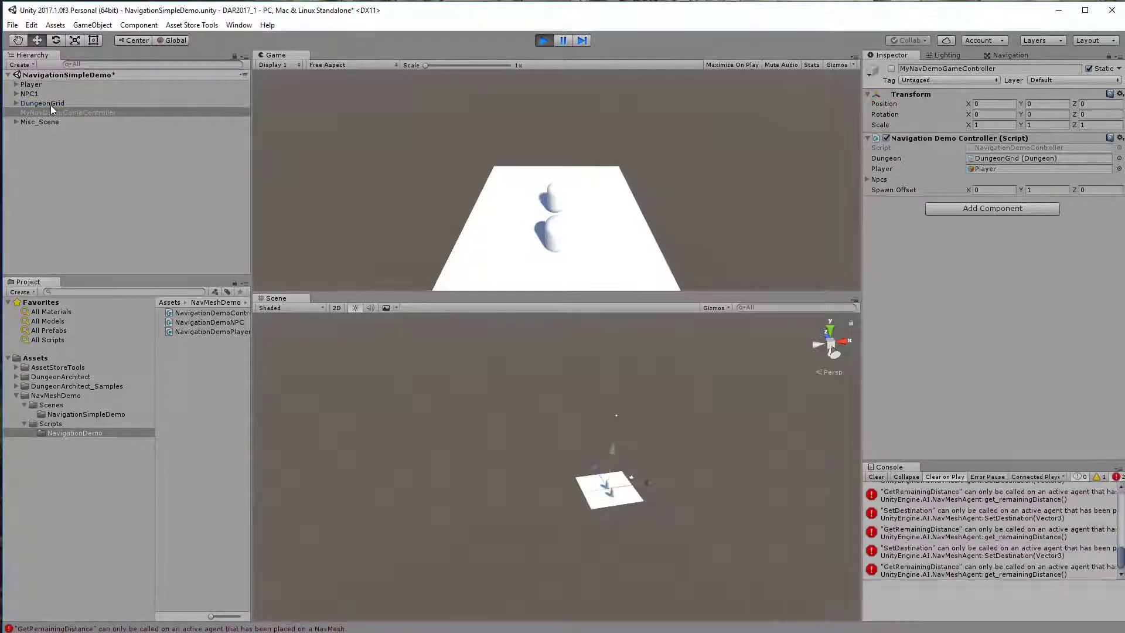
{"action": "left_click", "coordinate": [644, 405]}
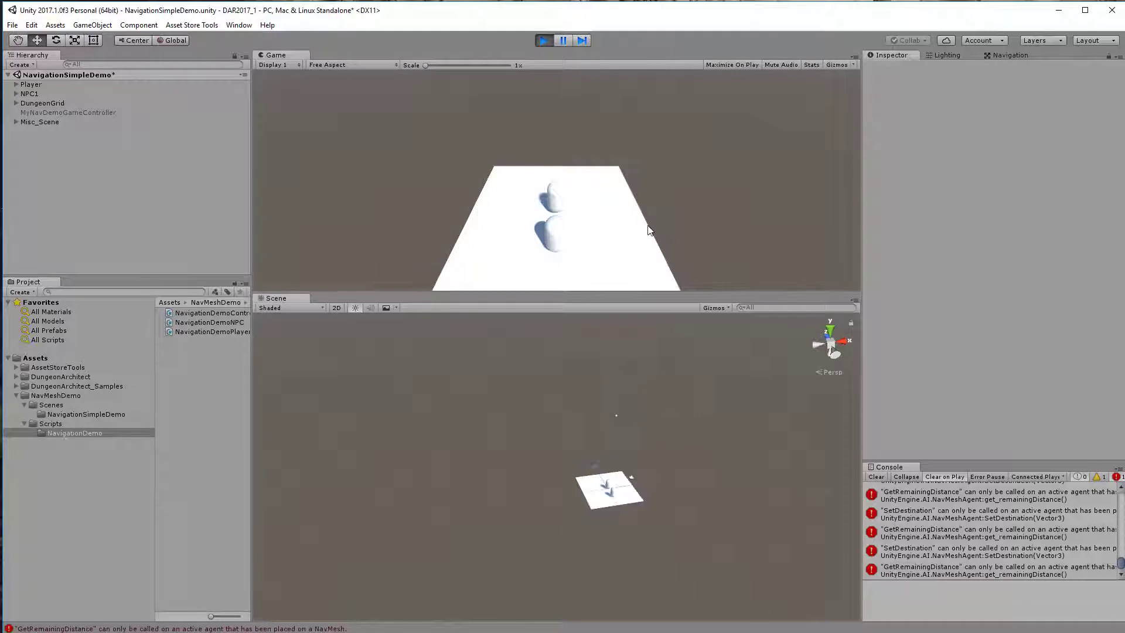
{"action": "key", "text": "a"}
{"action": "key", "text": "w"}
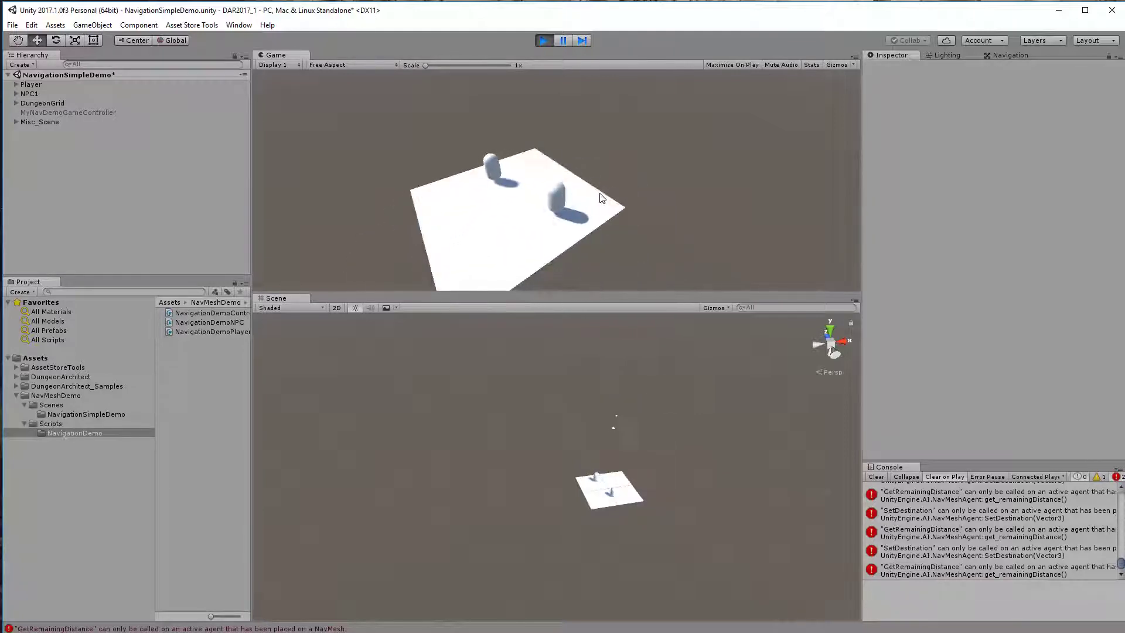
{"action": "left_click", "coordinate": [543, 41]}
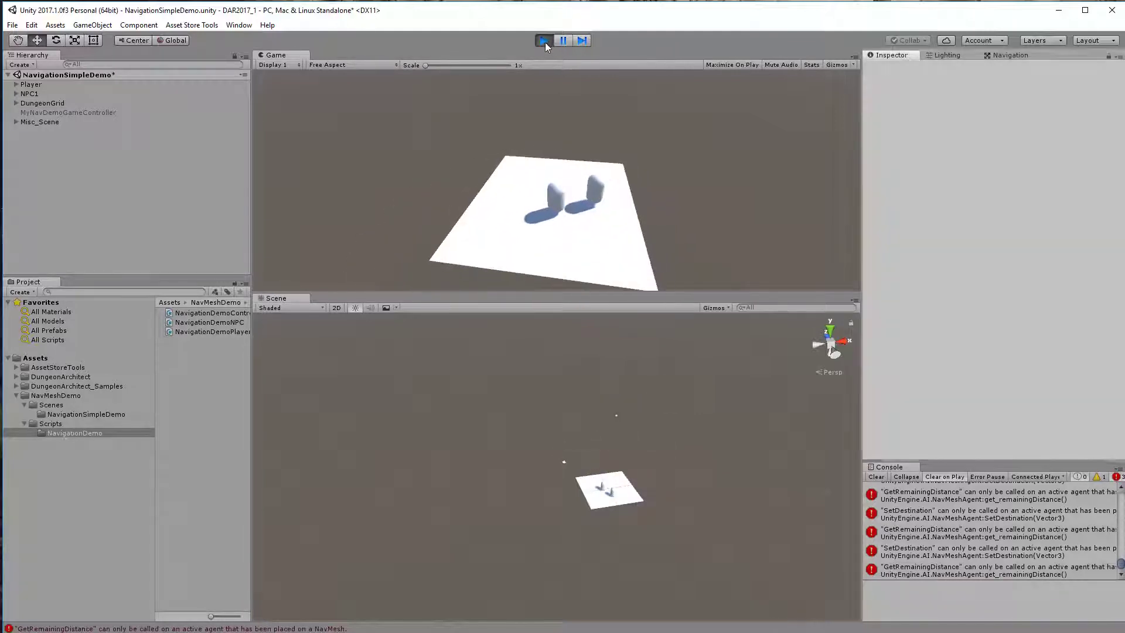
- Open the NavigationDemoPlayer script attached to the Player object in Visual Studio
{"action": "left_click", "coordinate": [48, 87]}
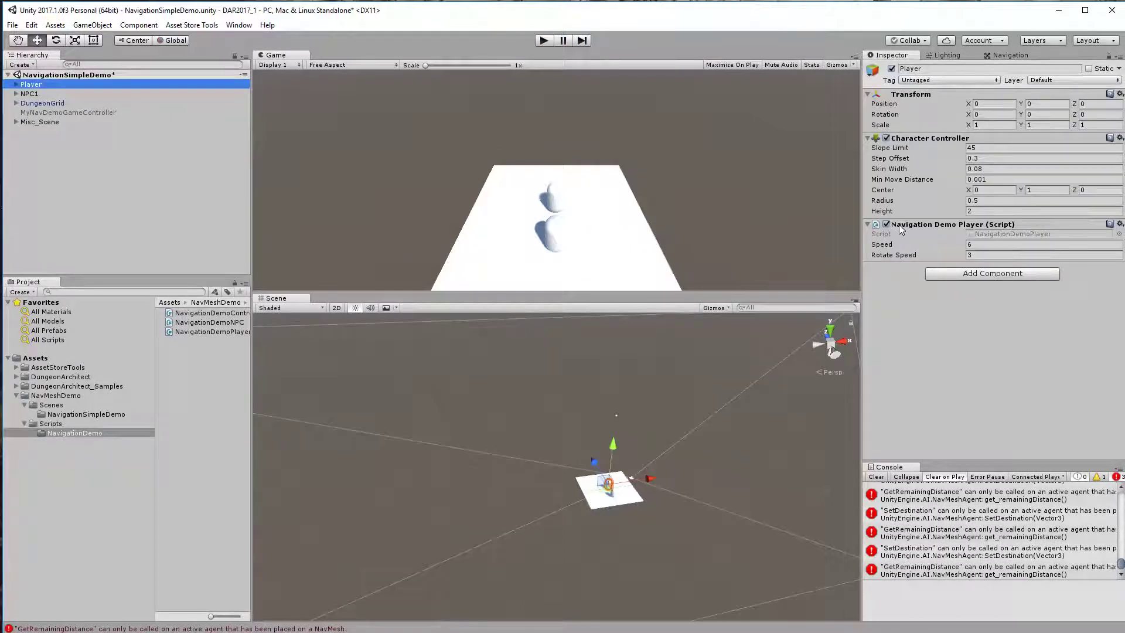
{"action": "left_click", "coordinate": [986, 234]}
{"action": "double_click", "coordinate": [986, 234]}
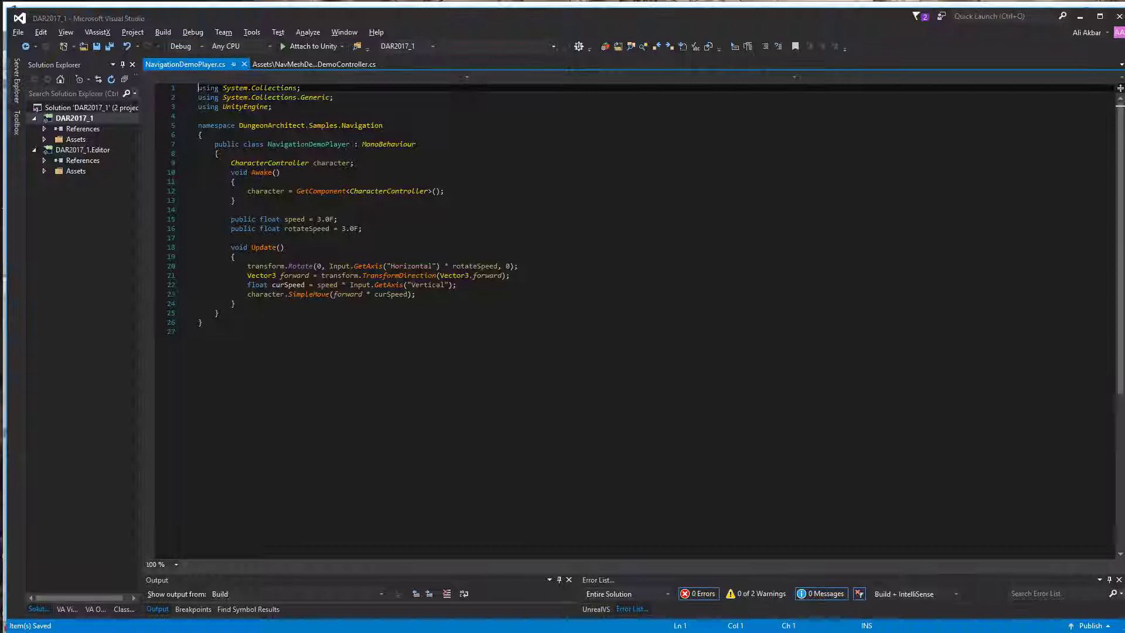
- Examine the Update method in NavigationDemoPlayer.cs, covering the Horizontal rotation, Vertical speed input and SimpleMove call
{"action": "left_click_drag", "start_coordinate": [238, 270], "coordinate": [407, 308]}
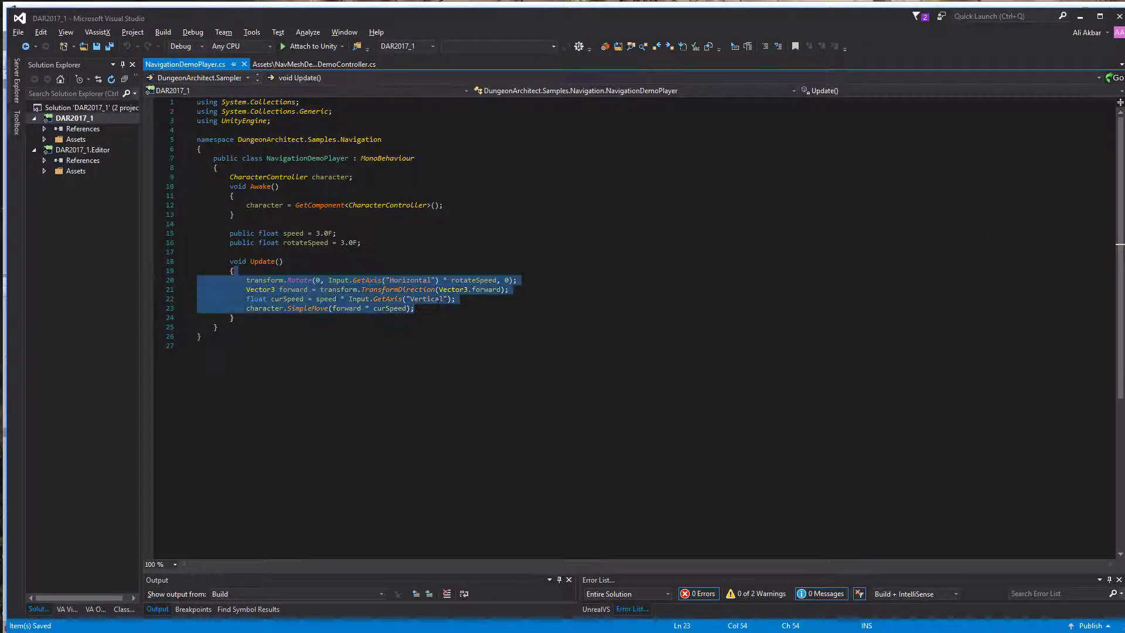
{"action": "left_click", "coordinate": [438, 307]}
{"action": "left_click_drag", "start_coordinate": [236, 271], "coordinate": [433, 308]}
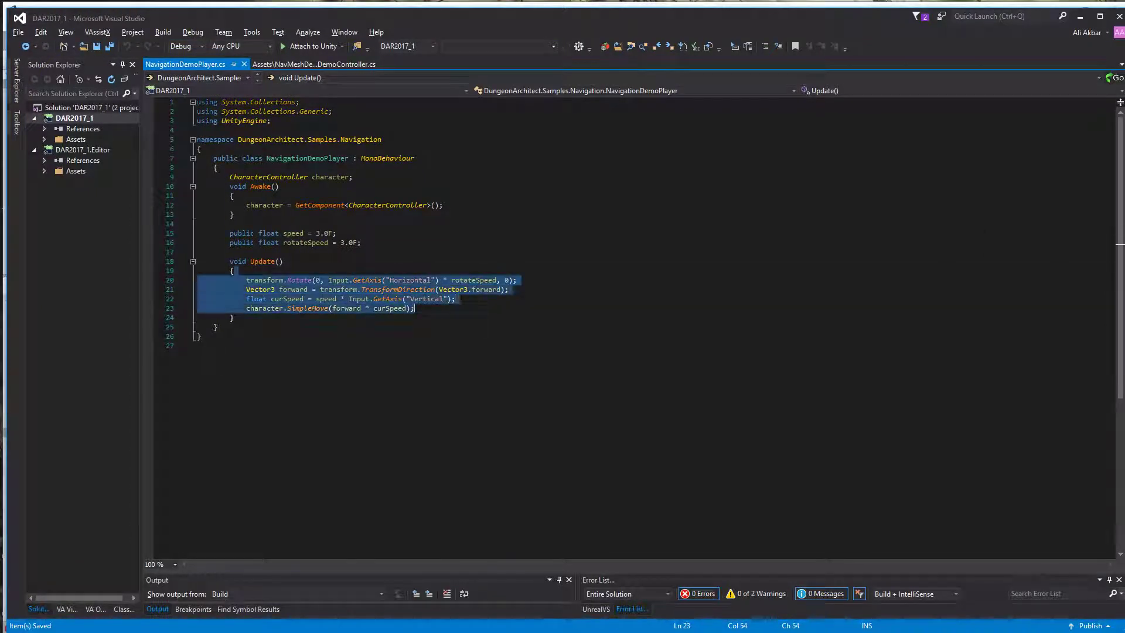
{"action": "left_click", "coordinate": [296, 311]}
{"action": "double_click", "coordinate": [296, 310]}
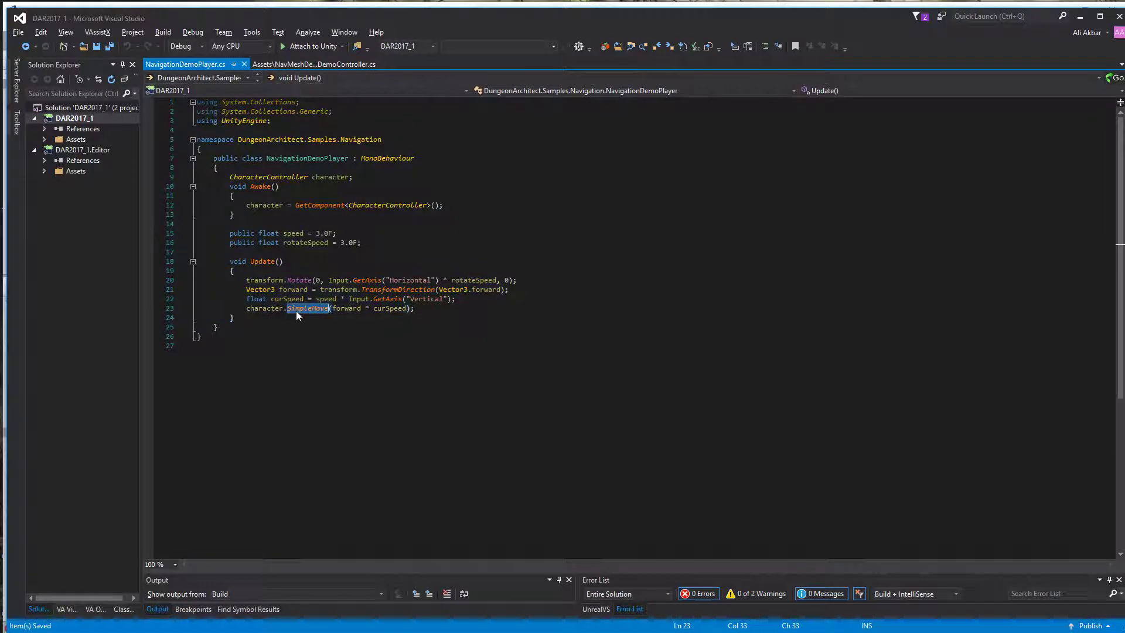
{"action": "left_click", "coordinate": [298, 309]}
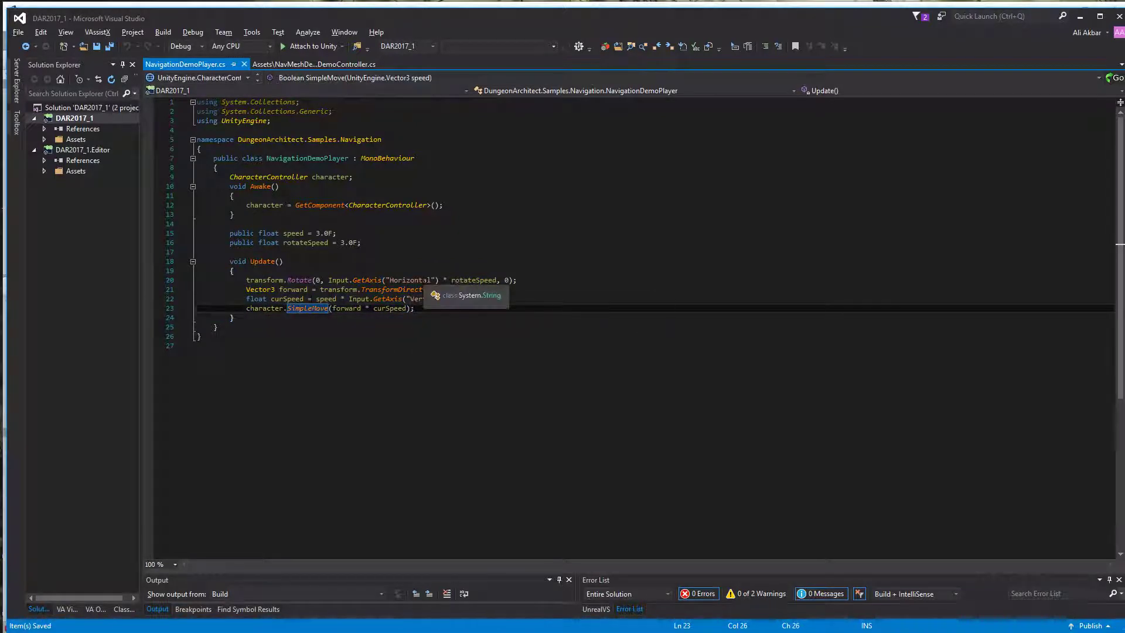
{"action": "left_click", "coordinate": [423, 281]}
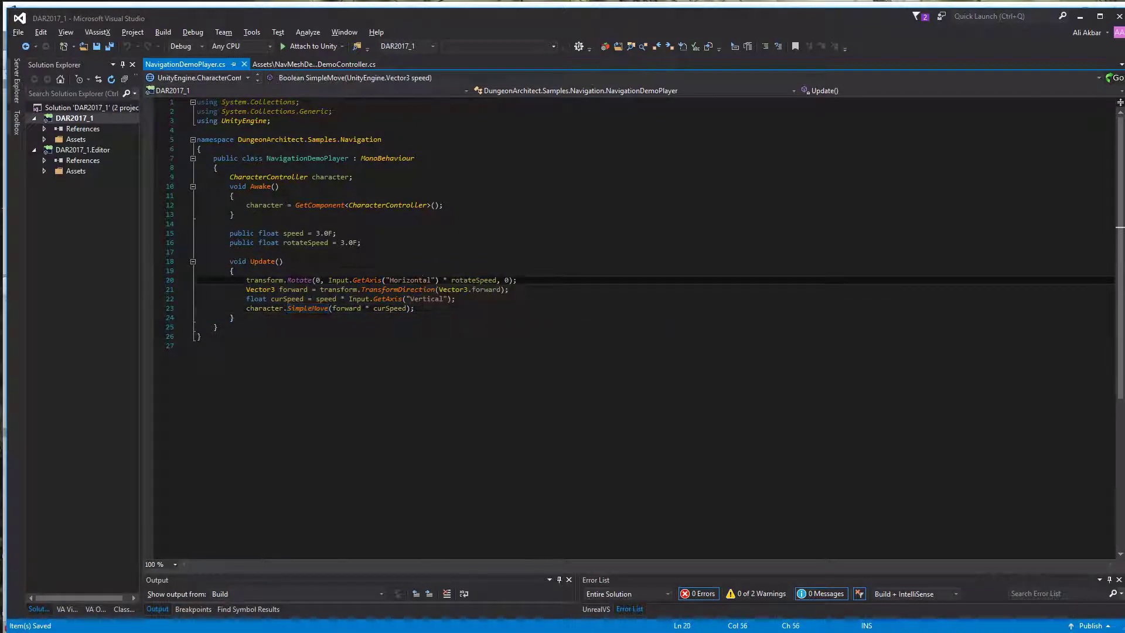
{"action": "double_click", "coordinate": [419, 299]}
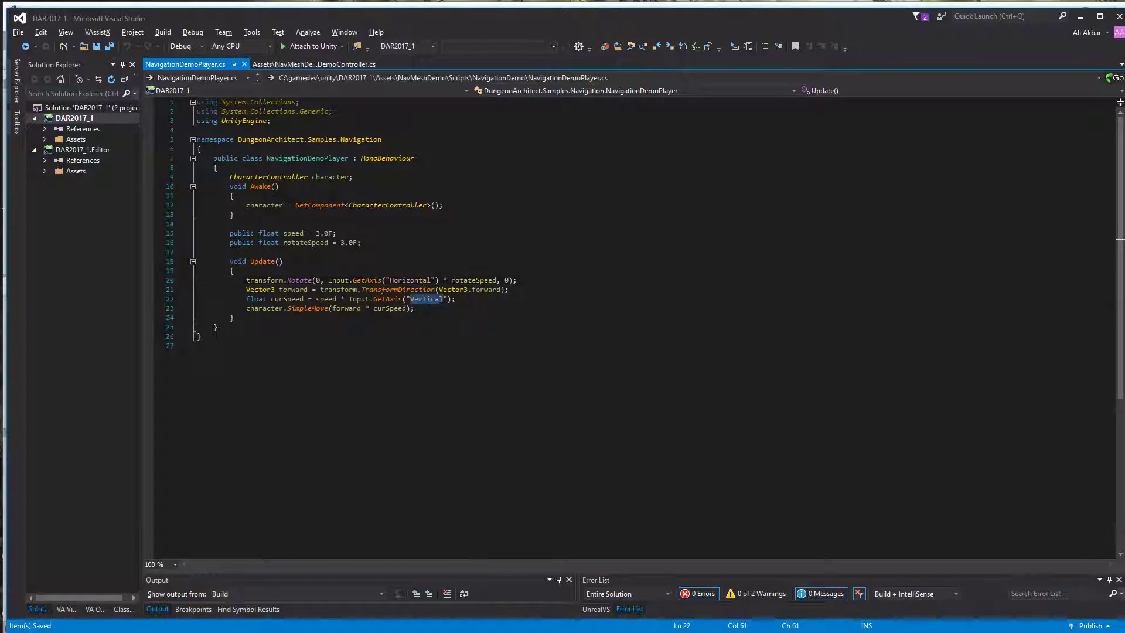
{"action": "double_click", "coordinate": [307, 309]}
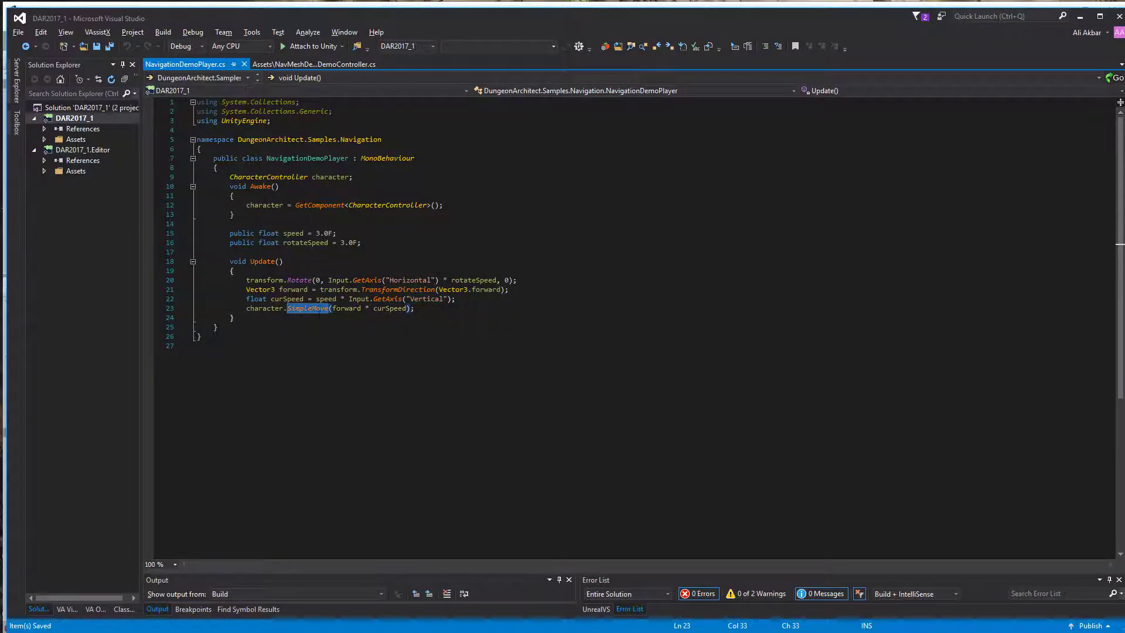
- Switch to Unity and examine the Camera nested under the Player's CameraOffset object and its placement in the scene
{"action": "key", "text": "alt+Tab"}
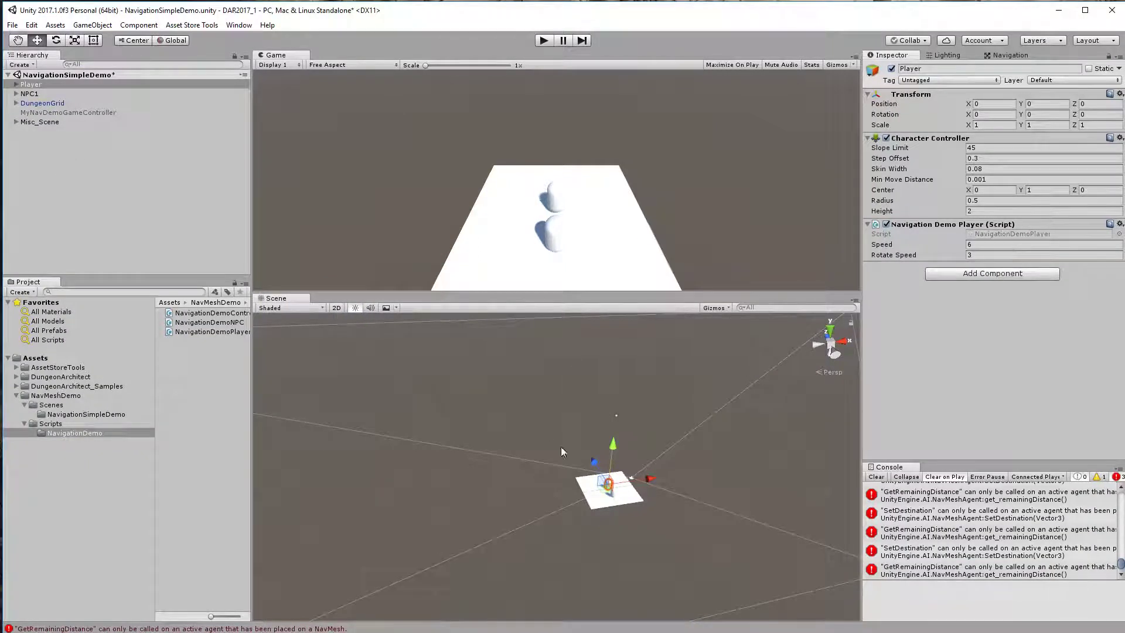
{"action": "left_click", "coordinate": [16, 84]}
{"action": "left_click", "coordinate": [44, 103]}
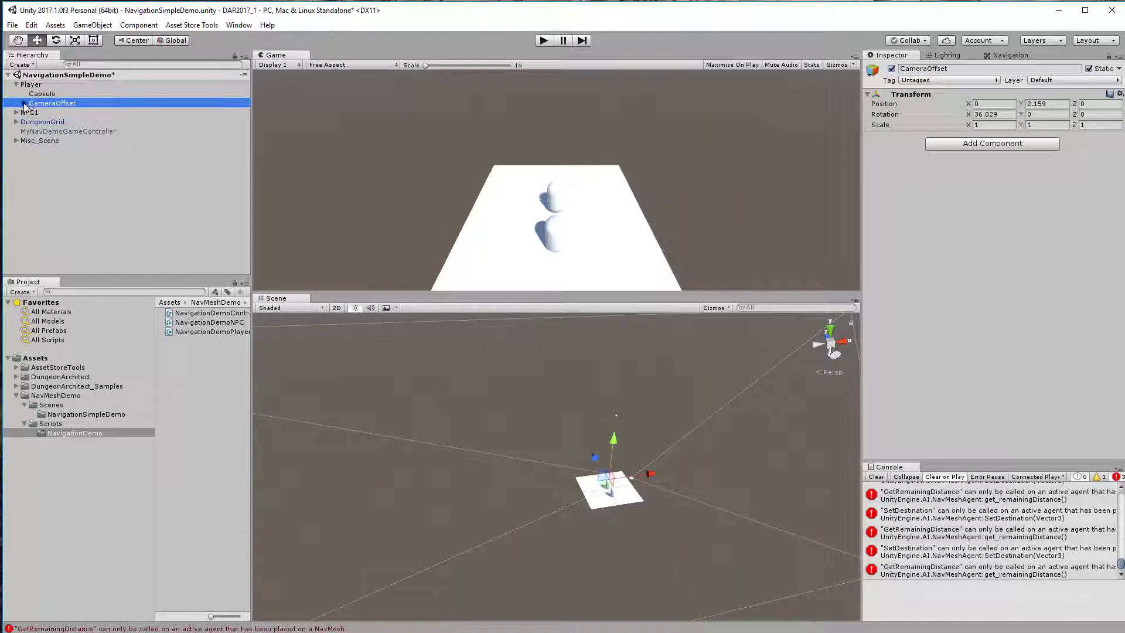
{"action": "left_click", "coordinate": [24, 103]}
{"action": "left_click", "coordinate": [50, 112]}
{"action": "key", "text": "f"}
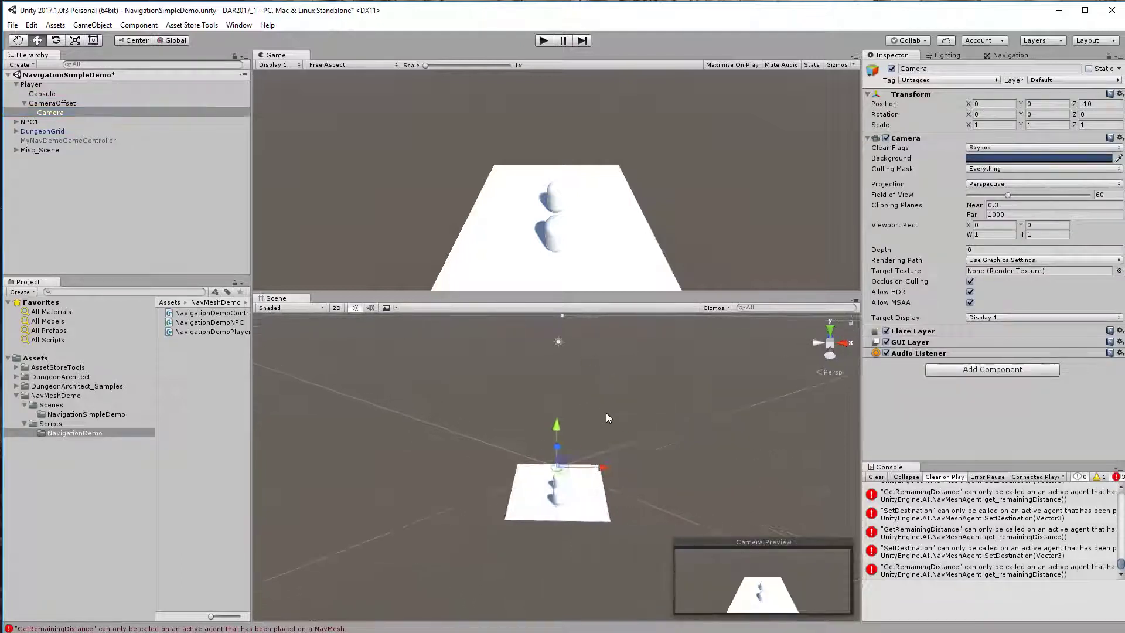
{"action": "key", "text": "d"}
{"action": "right_click_drag", "start_coordinate": [606, 413], "coordinate": [493, 422]}
{"action": "key", "text": "w"}
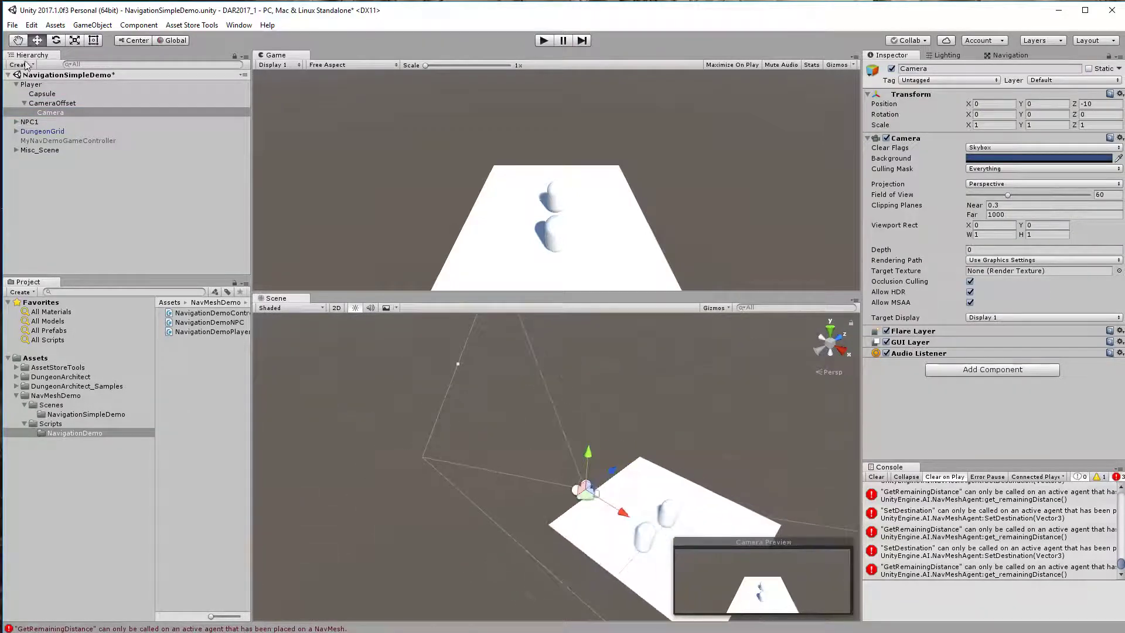
{"action": "left_click", "coordinate": [16, 84]}
- Display NPC1's components and open its attached NavigationDemoNPC script in Visual Studio
{"action": "left_click", "coordinate": [23, 94]}
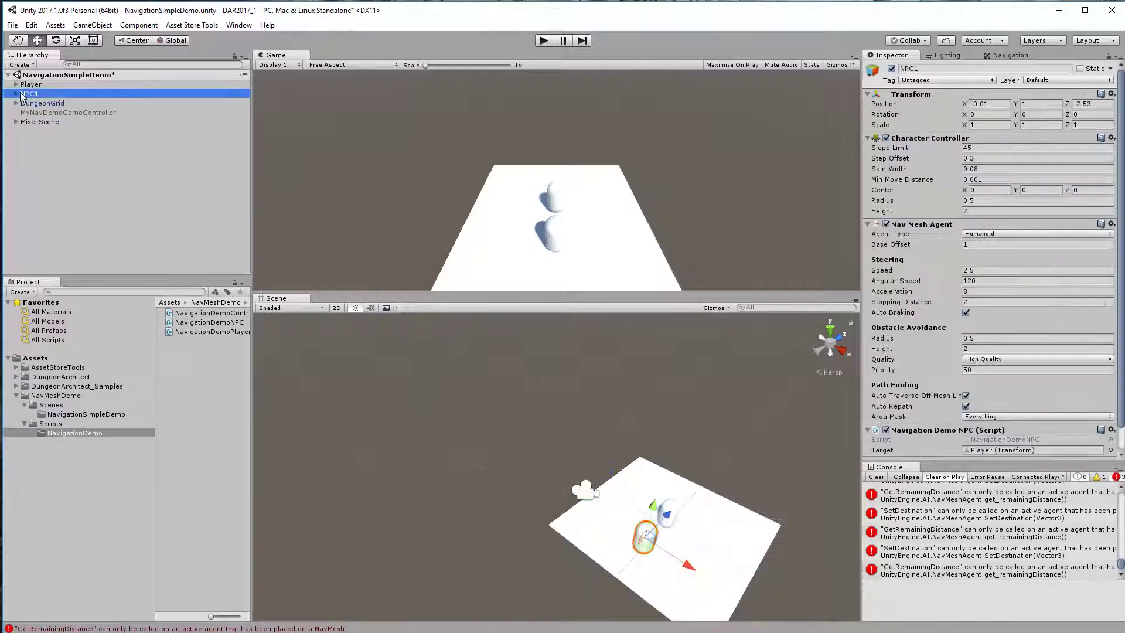
{"action": "scroll", "coordinate": [1014, 246], "scroll_direction": "down", "scroll_amount": 2}
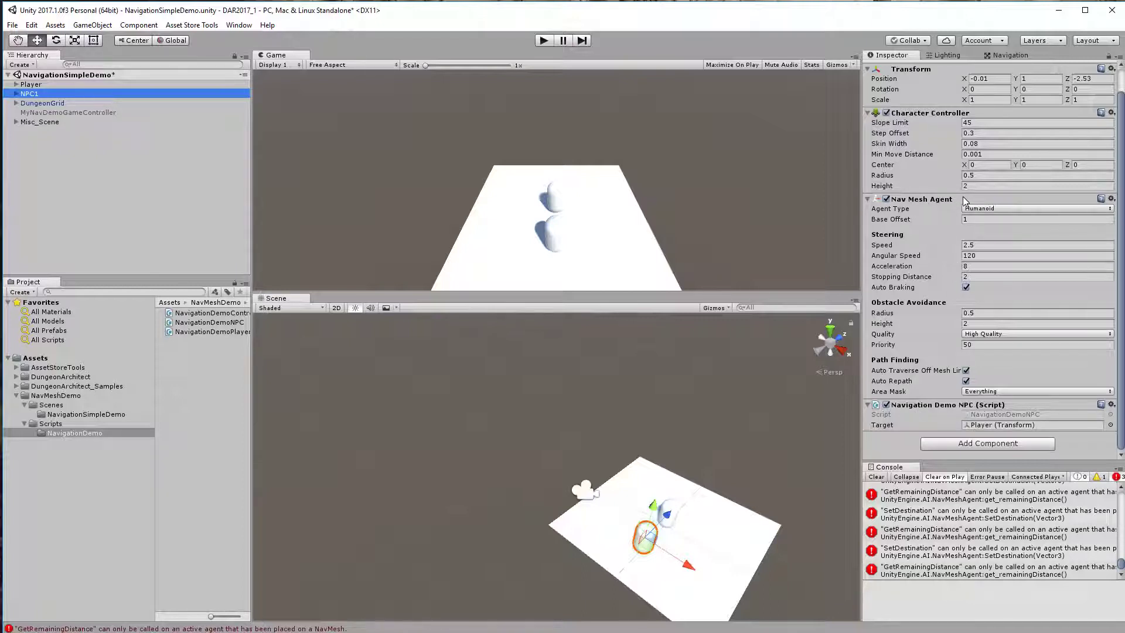
{"action": "double_click", "coordinate": [996, 414]}
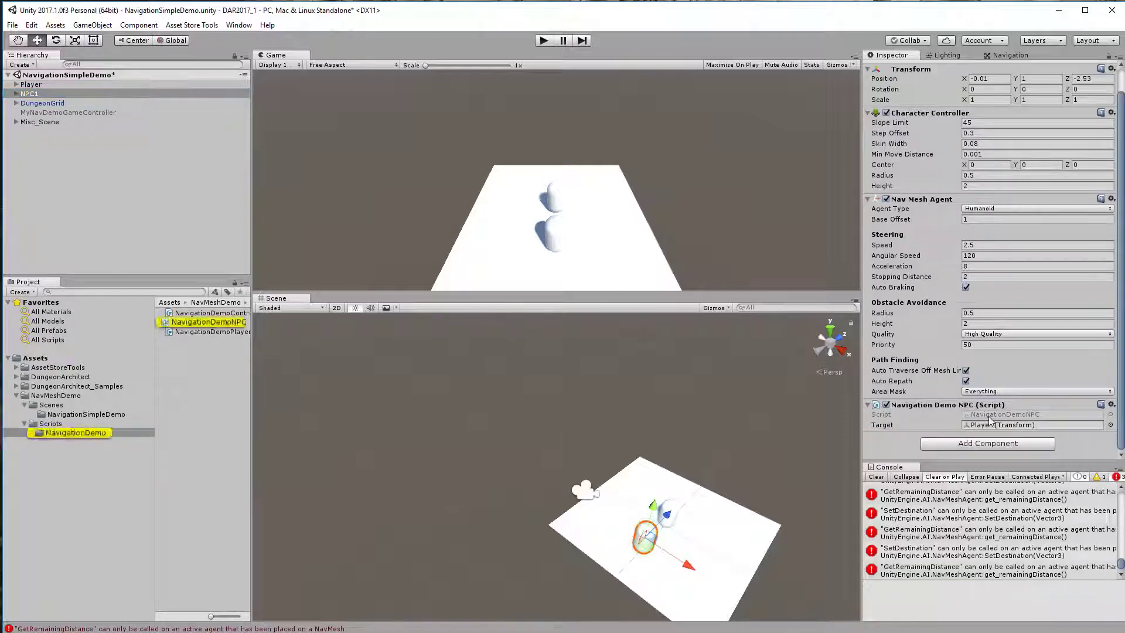
- Examine NavigationDemoNPC.cs, covering the agent and character fields, the Awake method and the SetDestination call in Update
{"action": "left_click_drag", "start_coordinate": [324, 187], "coordinate": [344, 205]}
{"action": "left_click", "coordinate": [321, 243]}
{"action": "mouse_move", "coordinate": [292, 315]}
{"action": "left_mouse_down"}
{"action": "mouse_move", "coordinate": [306, 326]}
{"action": "mouse_move", "coordinate": [292, 335]}
{"action": "left_mouse_up"}
{"action": "left_click", "coordinate": [302, 334]}
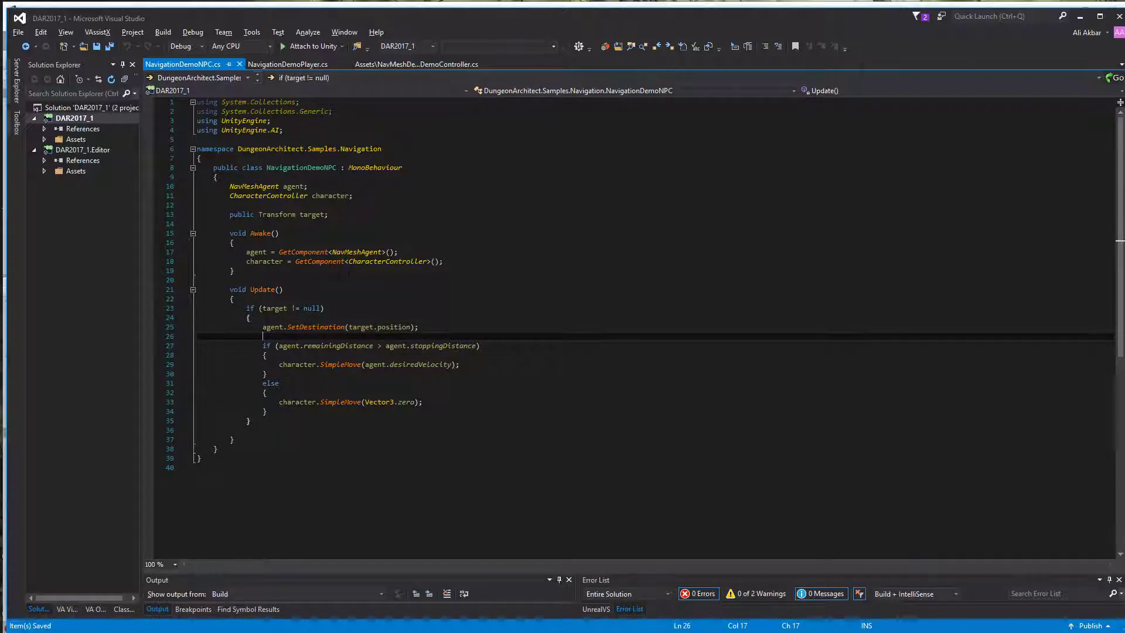
- Switch back to Unity and locate the object assigned as Target in NPC1's Navigation Demo NPC component
{"action": "key", "text": "alt+Tab"}
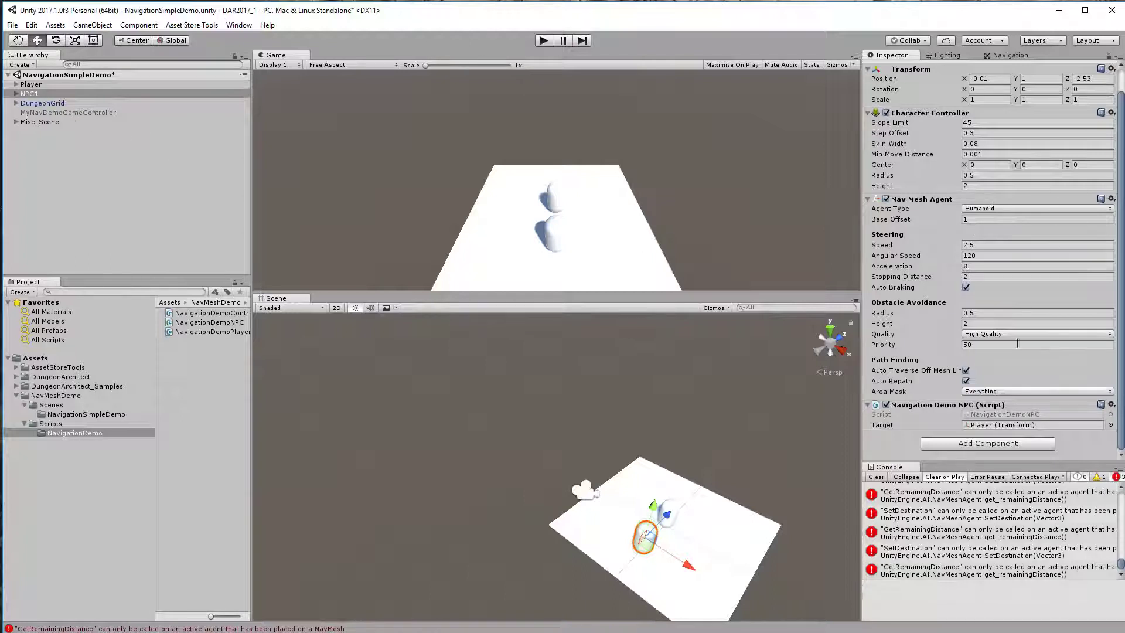
{"action": "left_click", "coordinate": [1000, 426]}
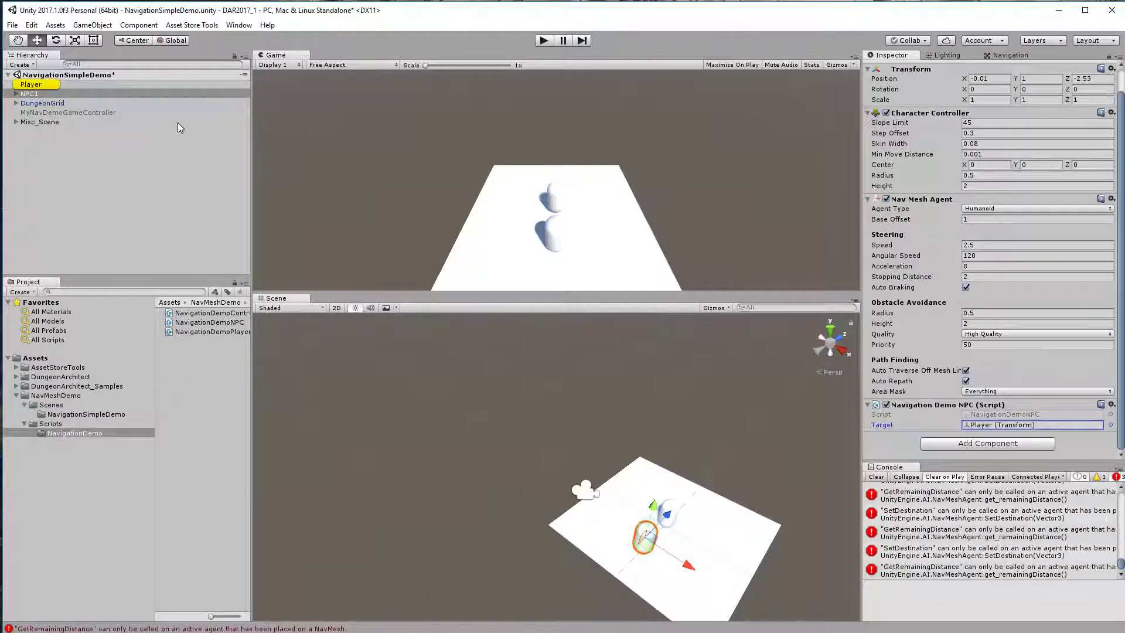
{"action": "left_click", "coordinate": [27, 94]}
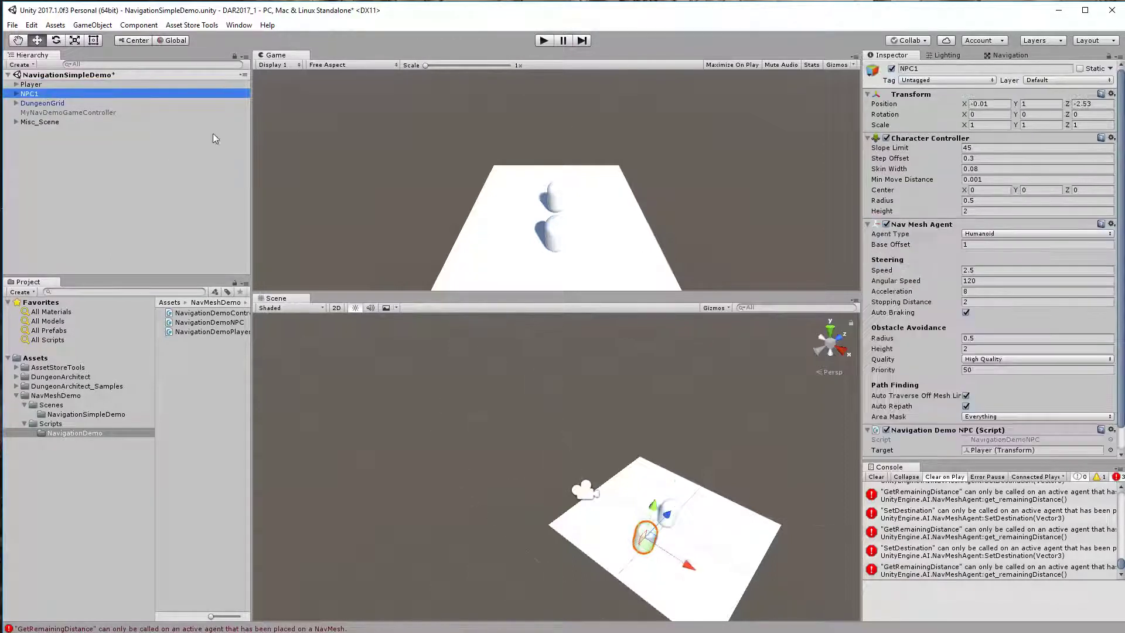
- Reactivate the MyNavDemoGameController object and open its NavigationDemoController script in Visual Studio
{"action": "left_click", "coordinate": [66, 113]}
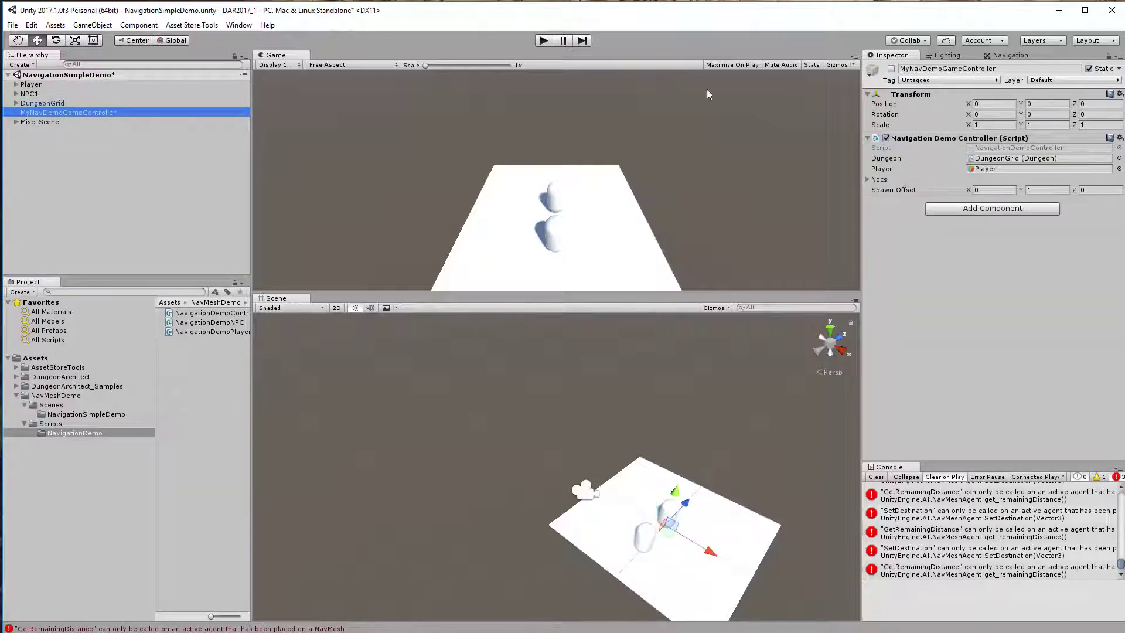
{"action": "left_click", "coordinate": [891, 69]}
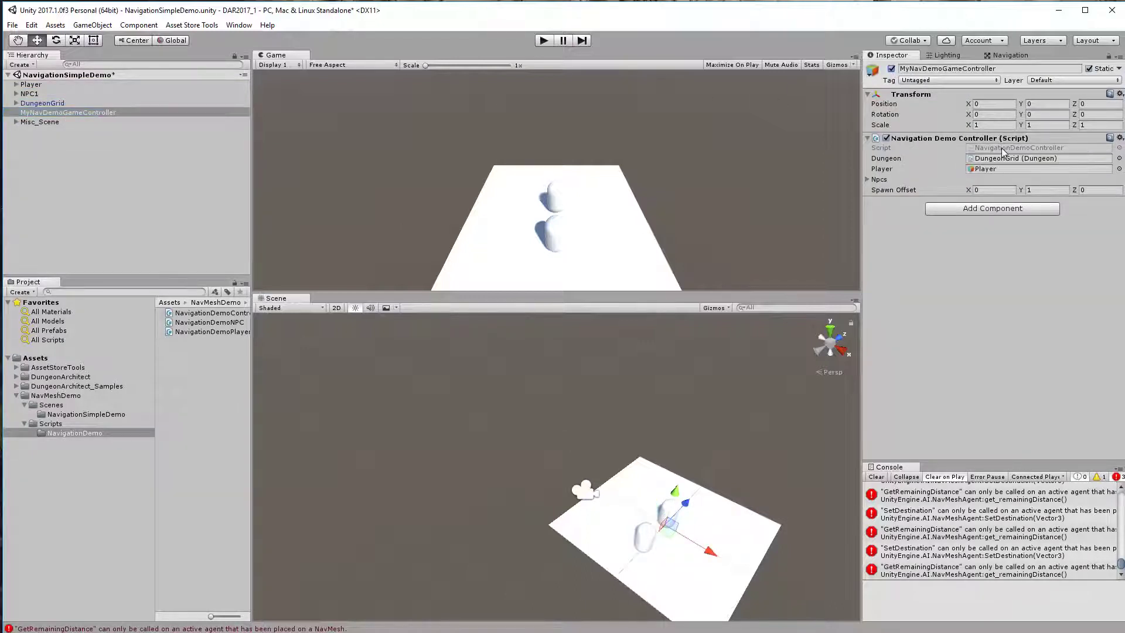
{"action": "double_click", "coordinate": [1004, 151]}
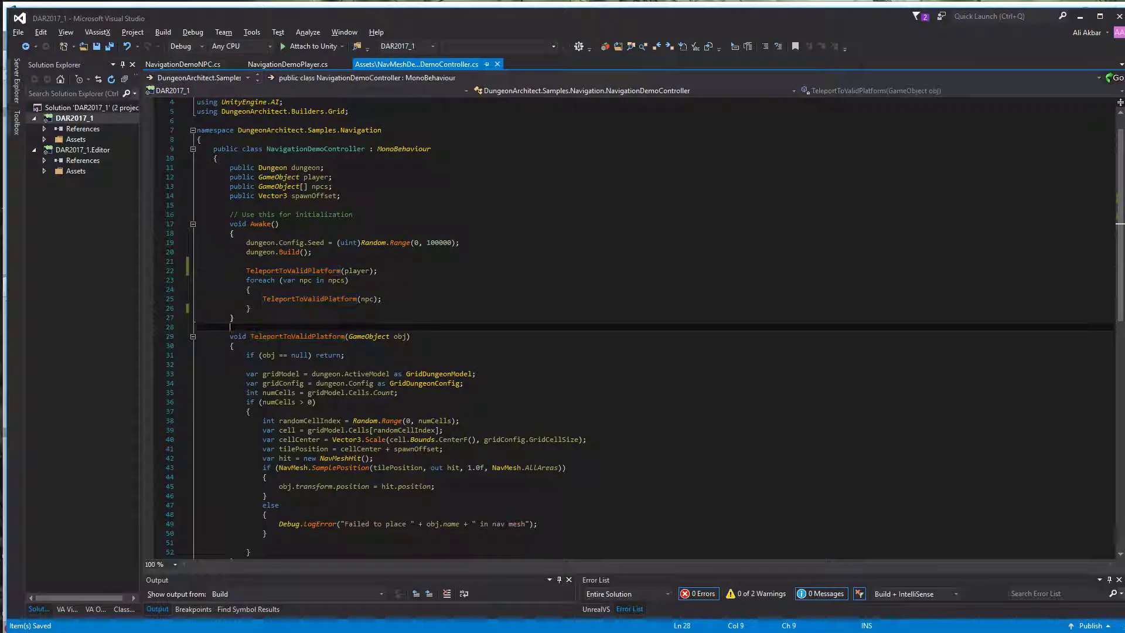
- Examine the start of TeleportToValidPlatform, covering the GridDungeonModel and GridDungeonConfig references and the gridModel.Cells count
{"action": "left_click", "coordinate": [296, 345]}
{"action": "left_click", "coordinate": [296, 336]}
{"action": "scroll", "coordinate": [295, 336], "scroll_direction": "down", "scroll_amount": 3}
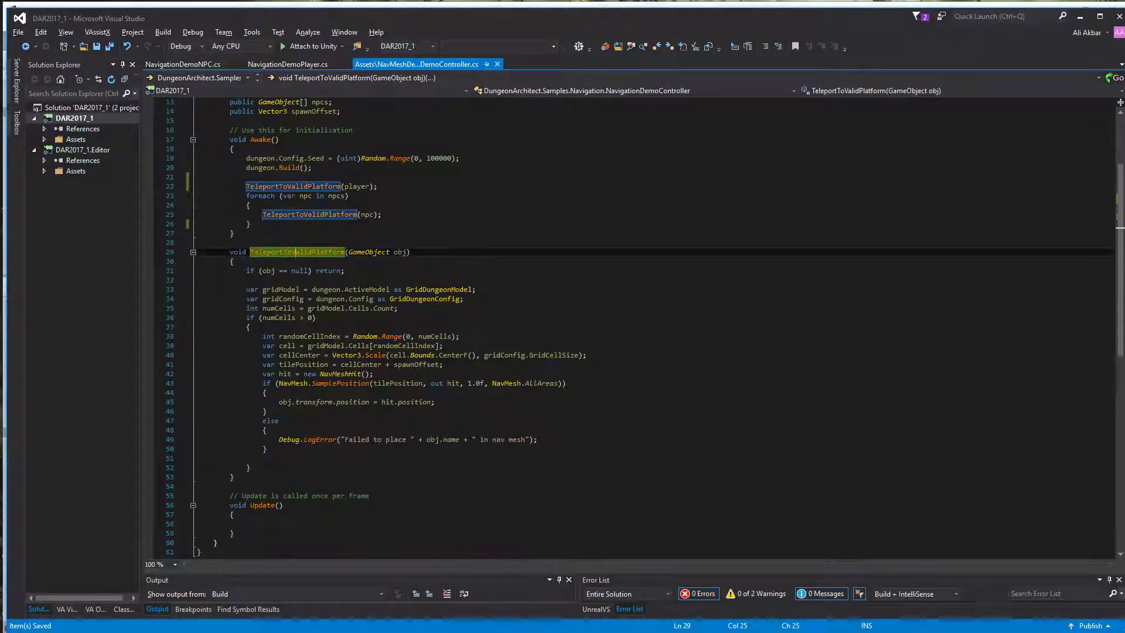
{"action": "left_click_drag", "start_coordinate": [261, 290], "coordinate": [317, 317]}
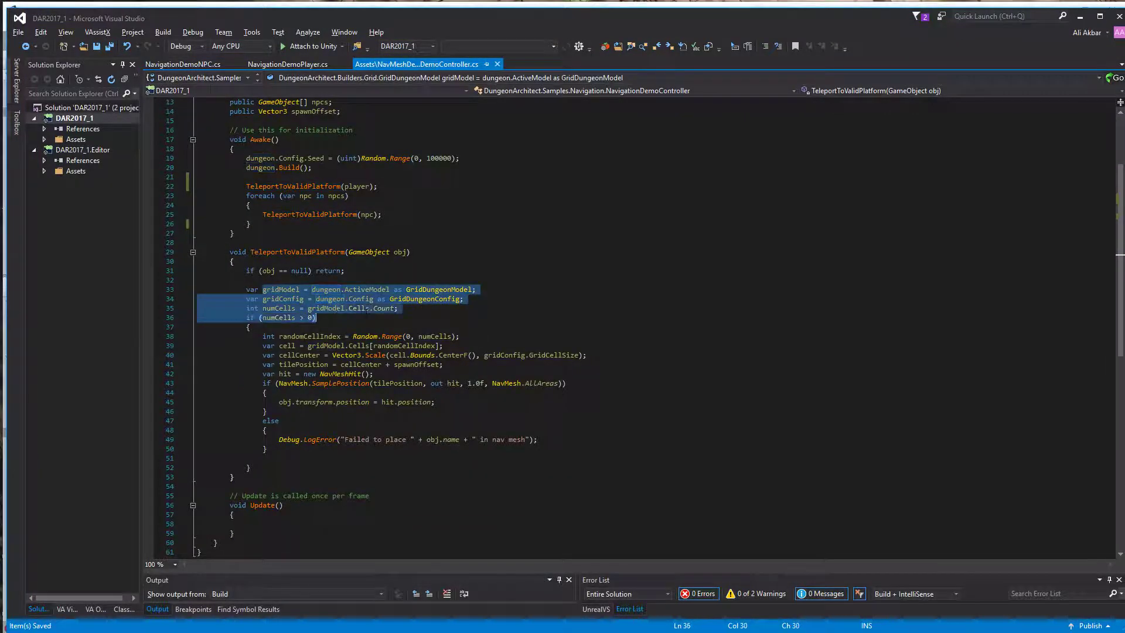
{"action": "left_click", "coordinate": [428, 299]}
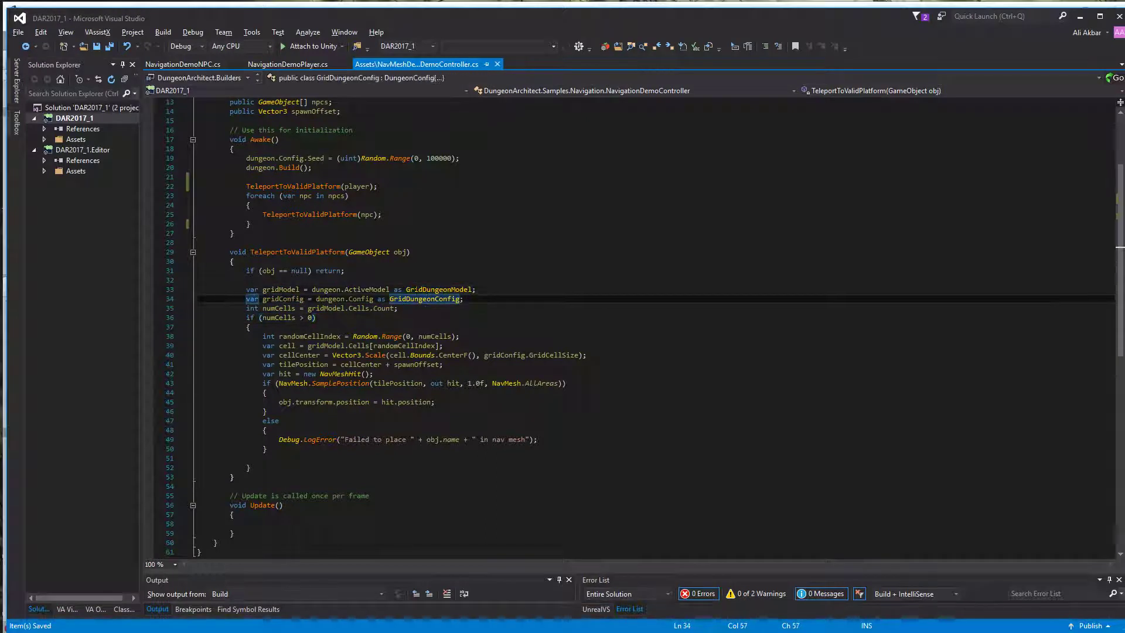
{"action": "left_click", "coordinate": [431, 290]}
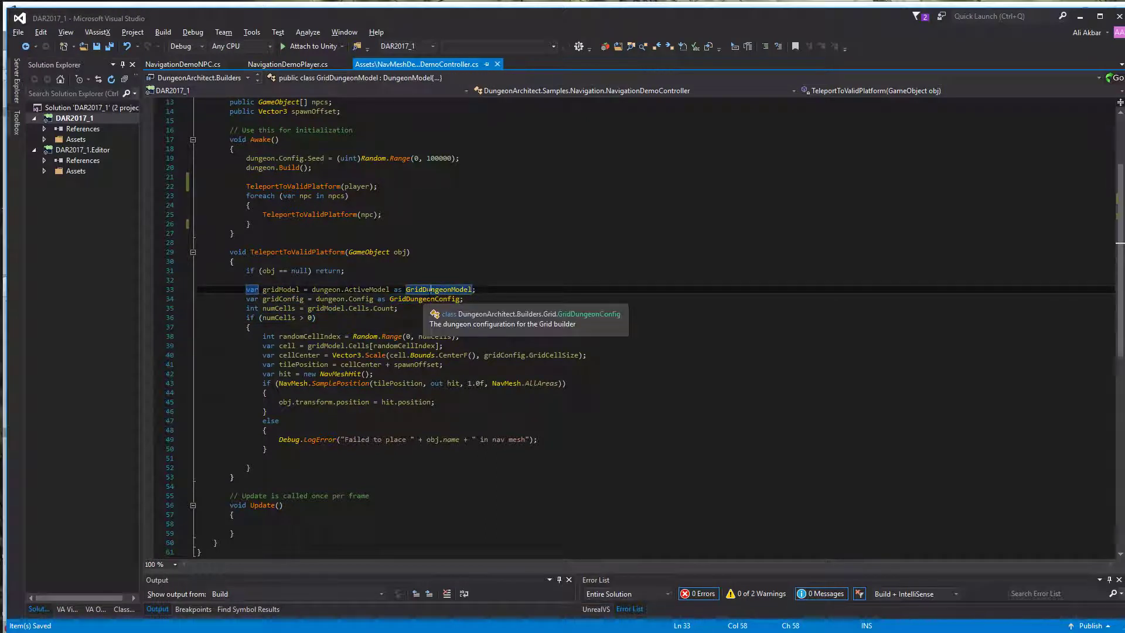
{"action": "left_click", "coordinate": [428, 299]}
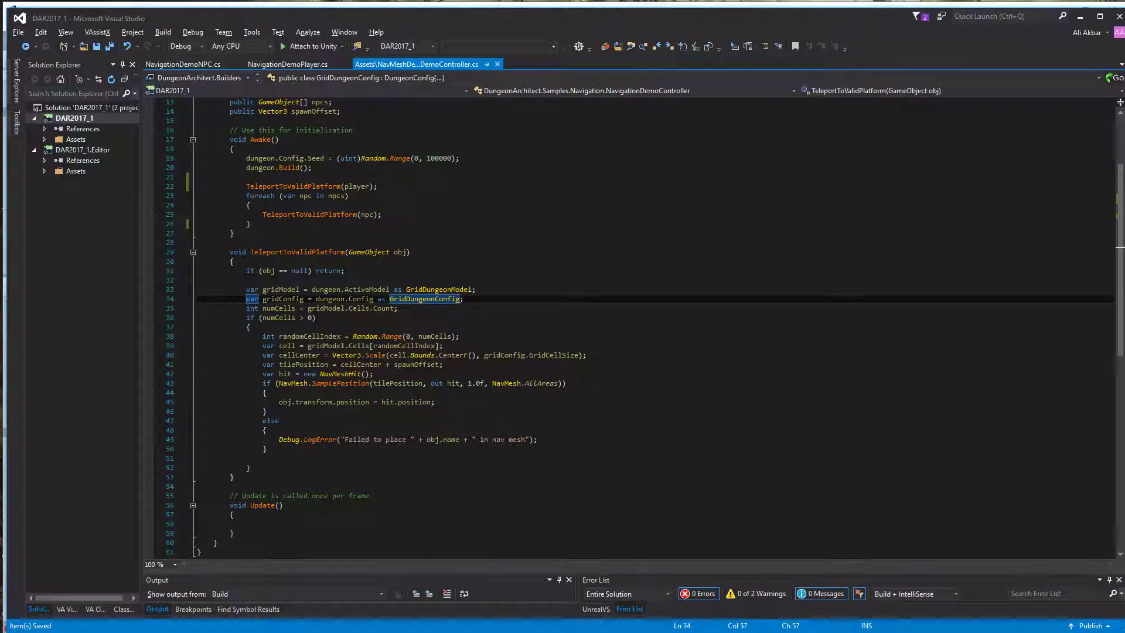
{"action": "left_click", "coordinate": [329, 308]}
{"action": "left_click", "coordinate": [358, 308]}
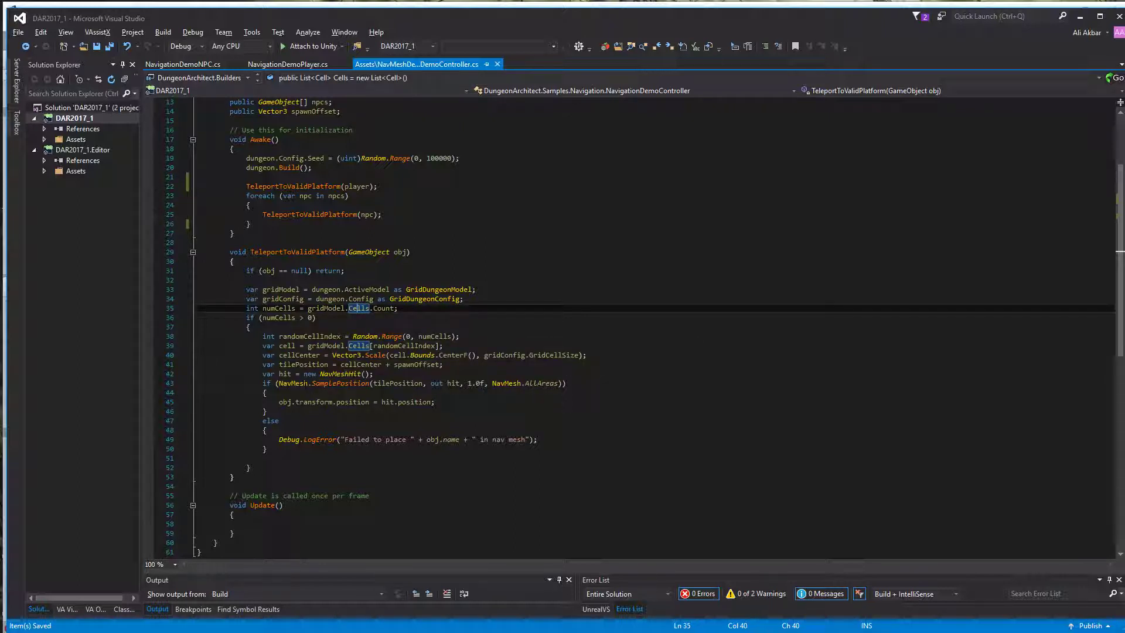
- Examine how cellCenter is calculated from the cell's CenterF bounds scaled by gridConfig.GridCellSize
{"action": "left_click_drag", "start_coordinate": [279, 355], "coordinate": [450, 367]}
{"action": "left_click", "coordinate": [453, 356]}
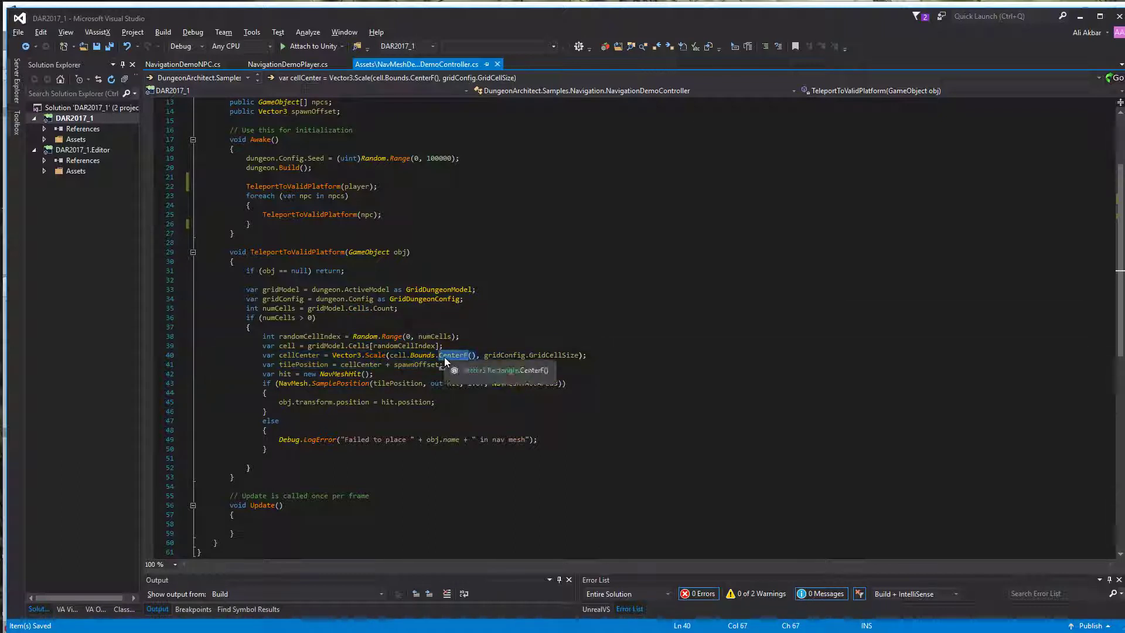
{"action": "left_click", "coordinate": [547, 355]}
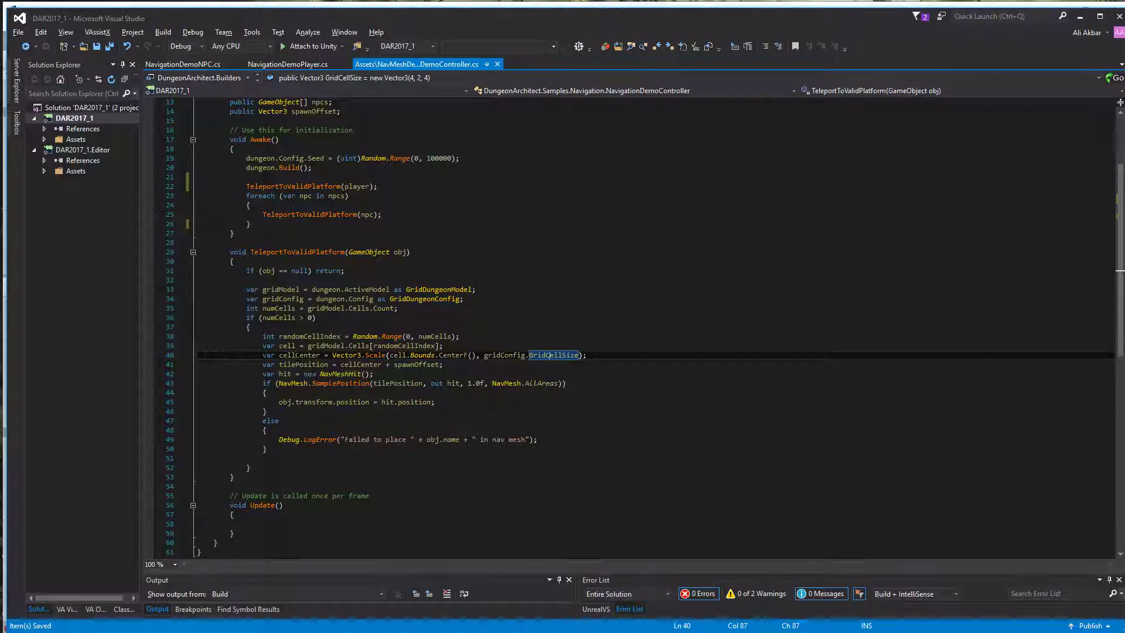
{"action": "left_click", "coordinate": [296, 355]}
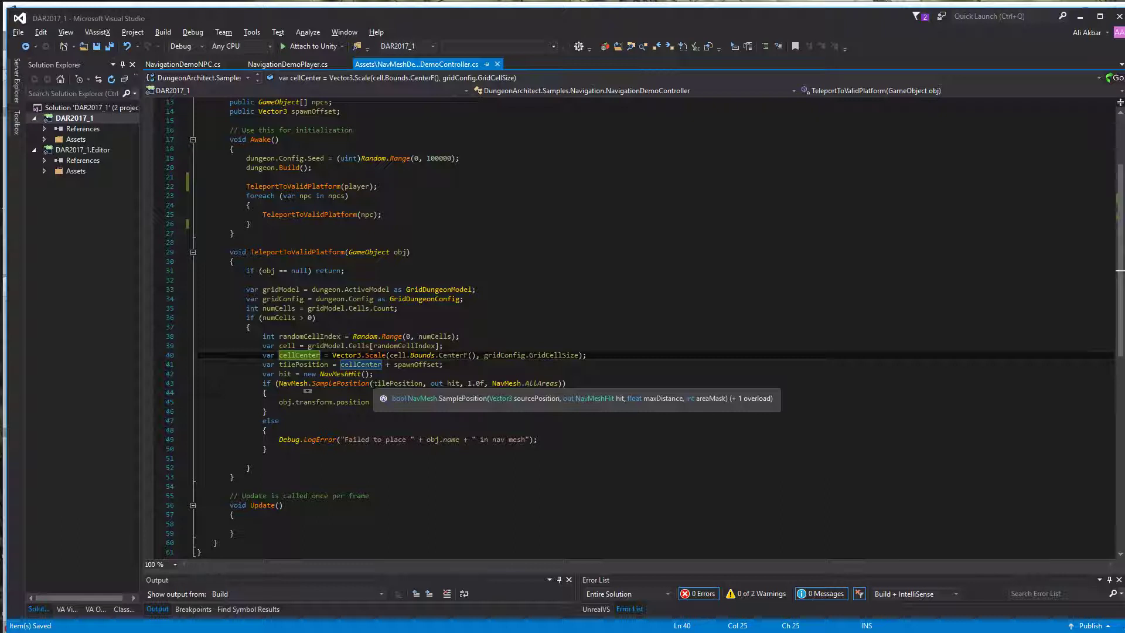
- Examine the NavMesh.SamplePosition check, its hit output and the assignment of hit.position to the object's transform
{"action": "left_click", "coordinate": [345, 384]}
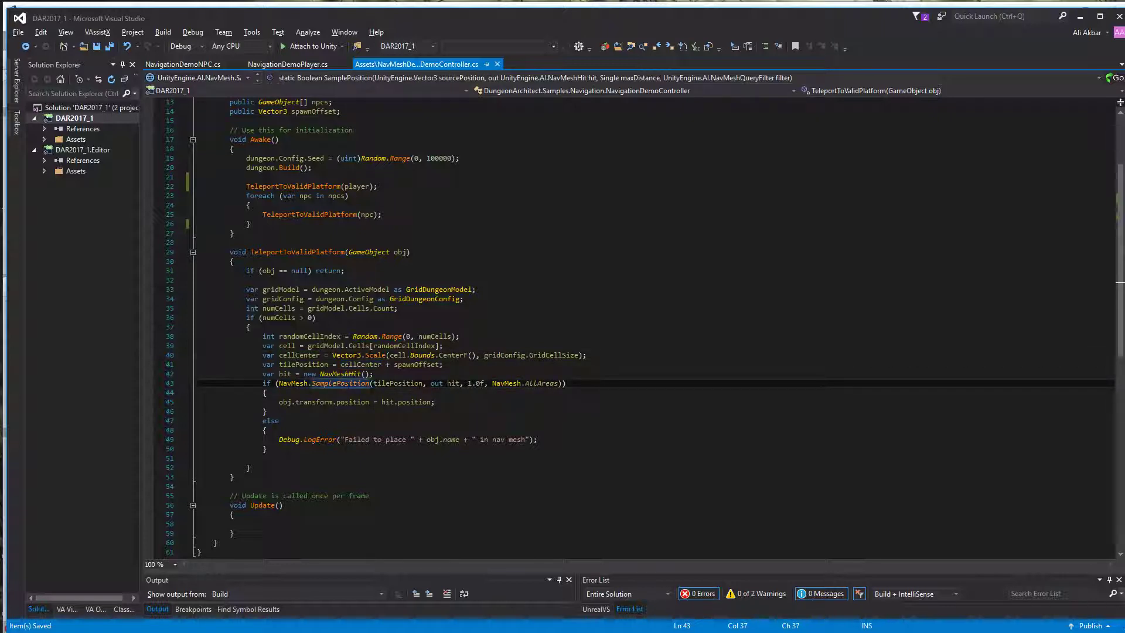
{"action": "left_click", "coordinate": [460, 383]}
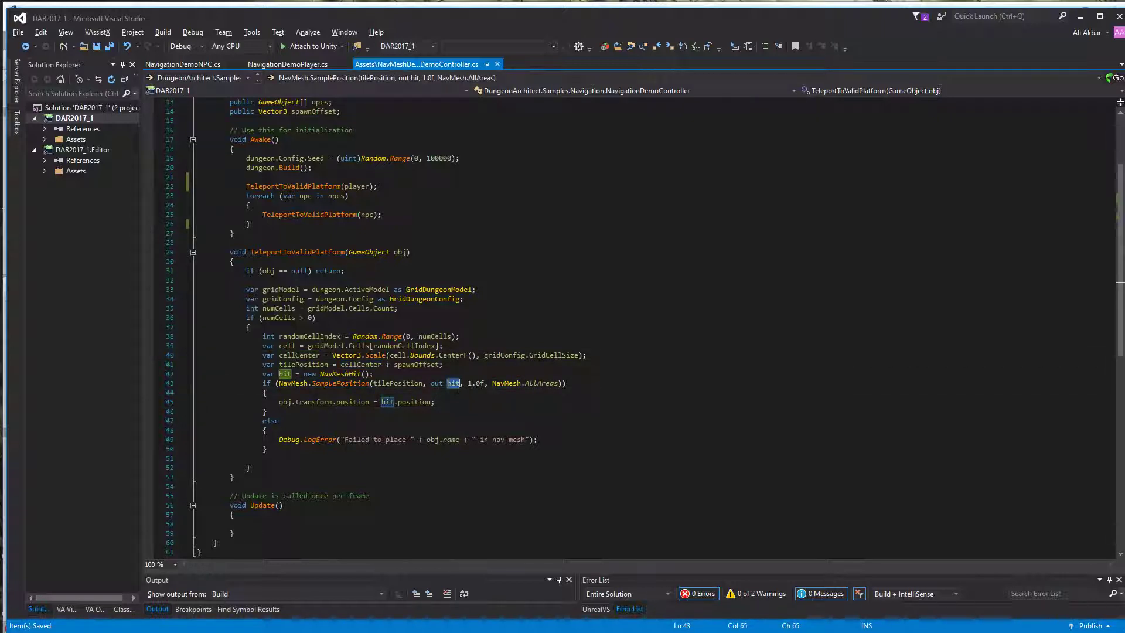
{"action": "left_click", "coordinate": [387, 403]}
{"action": "left_click", "coordinate": [414, 402]}
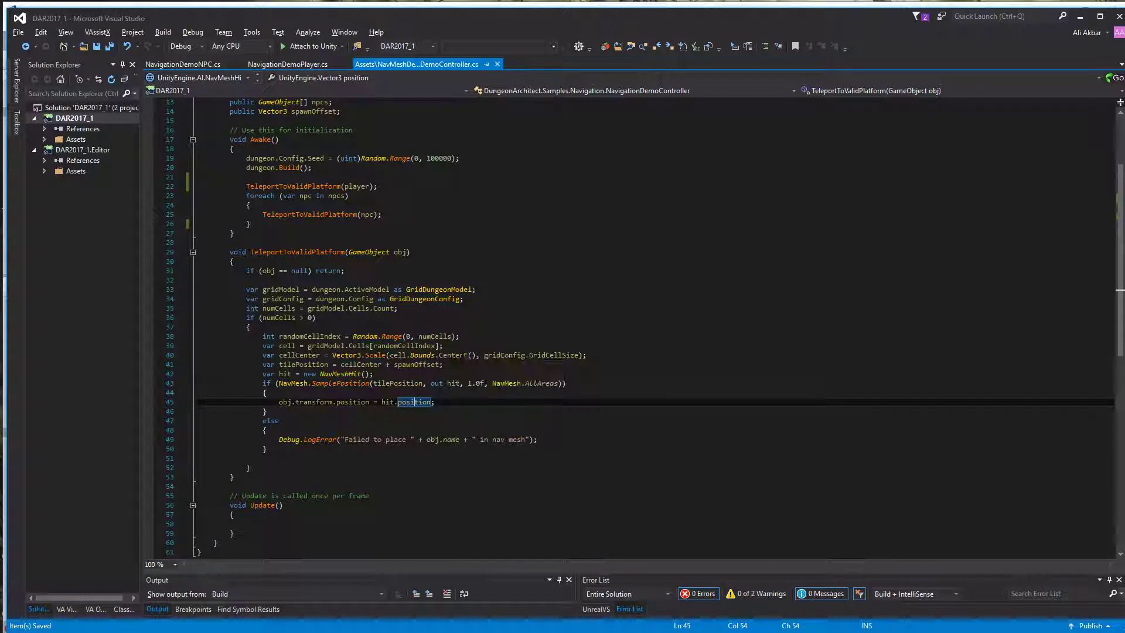
- Review the whole TeleportToValidPlatform method and its else branch that logs a placement error, and return to NavigationDemoNPC.cs
{"action": "left_click_drag", "start_coordinate": [235, 477], "coordinate": [213, 232]}
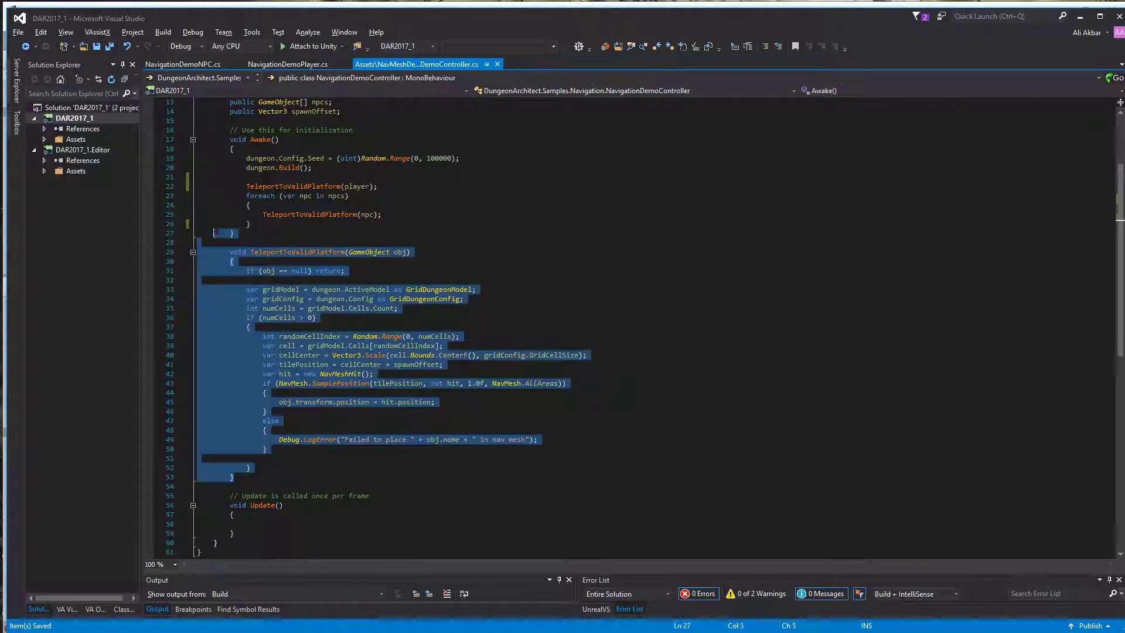
{"action": "left_click", "coordinate": [252, 242]}
{"action": "left_click_drag", "start_coordinate": [275, 487], "coordinate": [259, 421]}
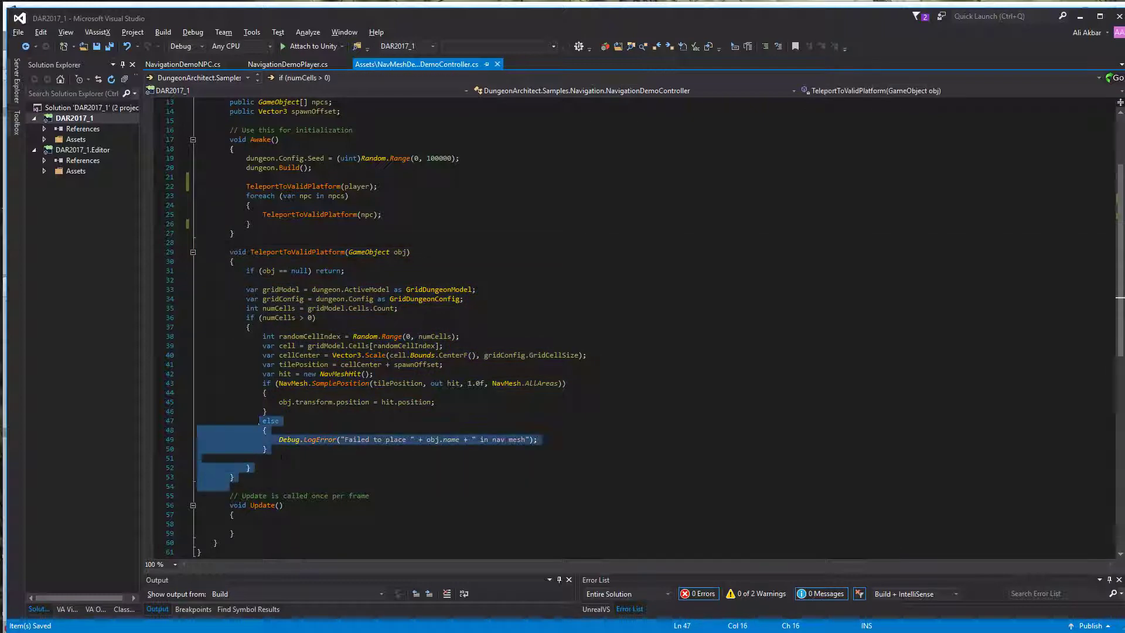
{"action": "left_click", "coordinate": [286, 421]}
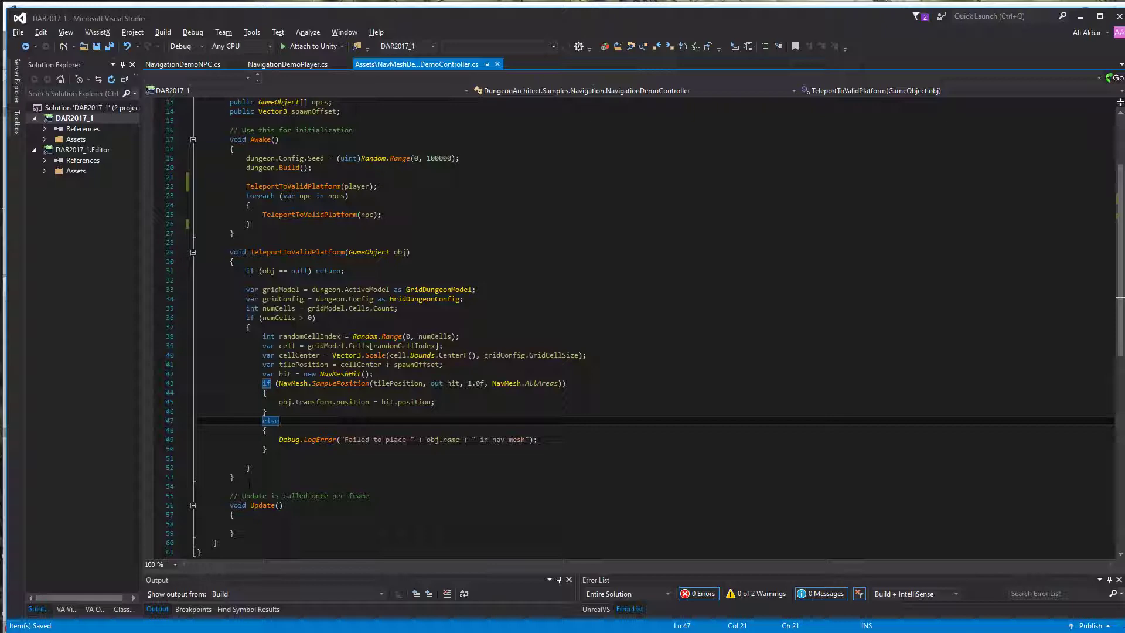
{"action": "scroll", "coordinate": [249, 482], "scroll_direction": "up", "scroll_amount": 4}
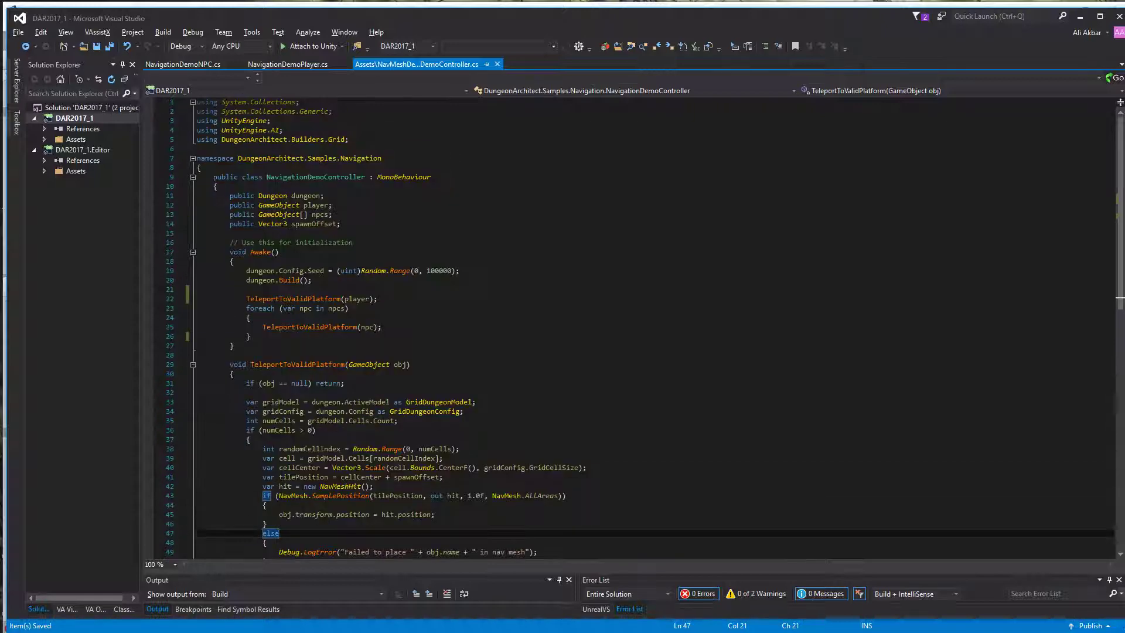
{"action": "scroll", "coordinate": [315, 197], "scroll_direction": "down", "scroll_amount": 7}
{"action": "left_click", "coordinate": [170, 68]}
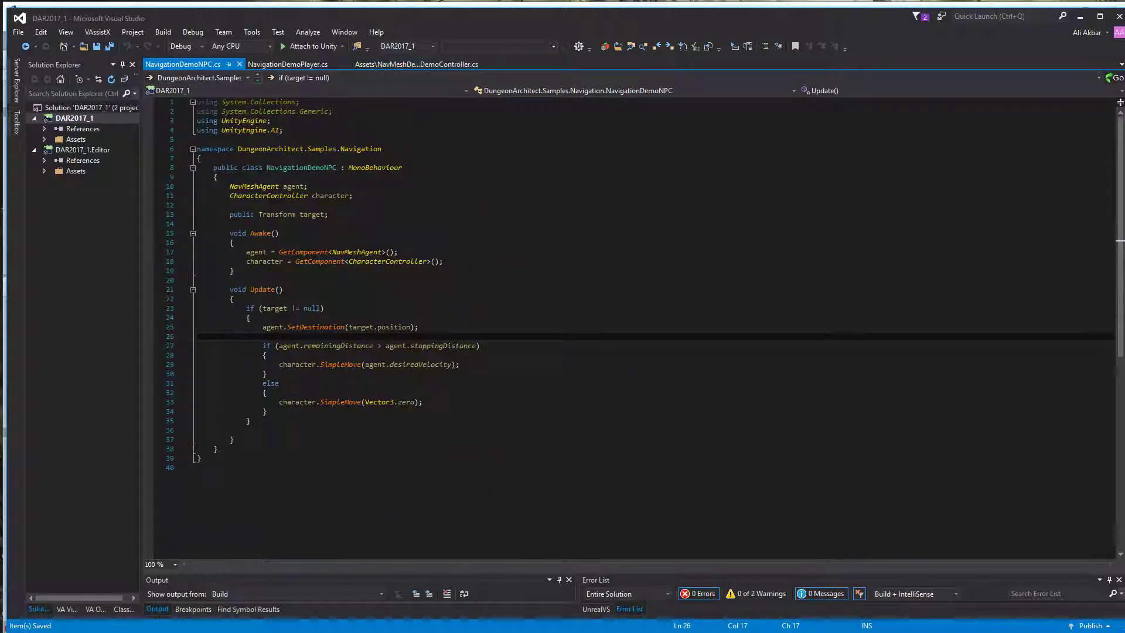
- Switch to Unity, clear the console and run the scene with the game controller active
{"action": "key", "text": "alt+Tab"}
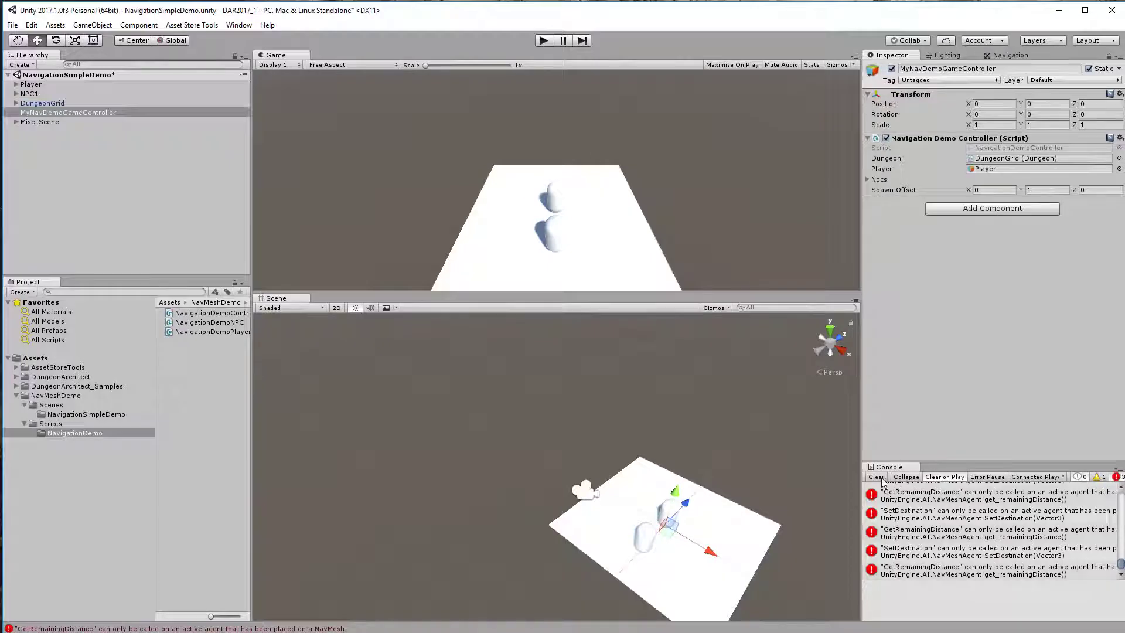
{"action": "left_click", "coordinate": [879, 477]}
{"action": "left_click", "coordinate": [544, 40]}
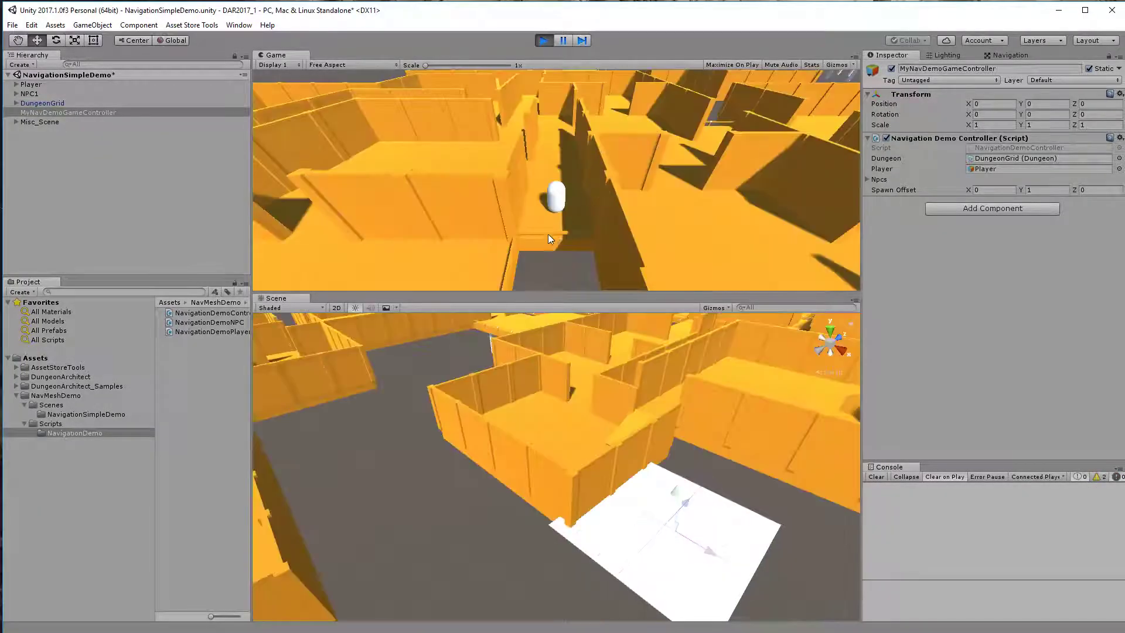
- Display the navigation mesh generated for the running dungeon and inspect it from another angle in the Scene view
{"action": "left_click", "coordinate": [995, 56]}
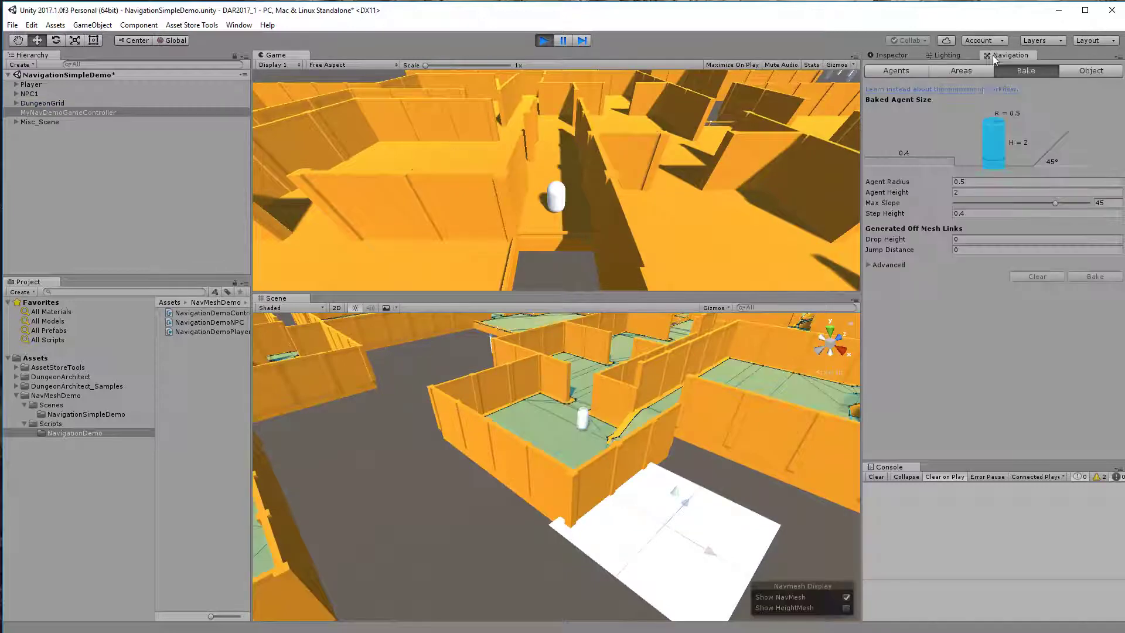
{"action": "right_click_drag", "start_coordinate": [803, 469], "coordinate": [765, 343]}
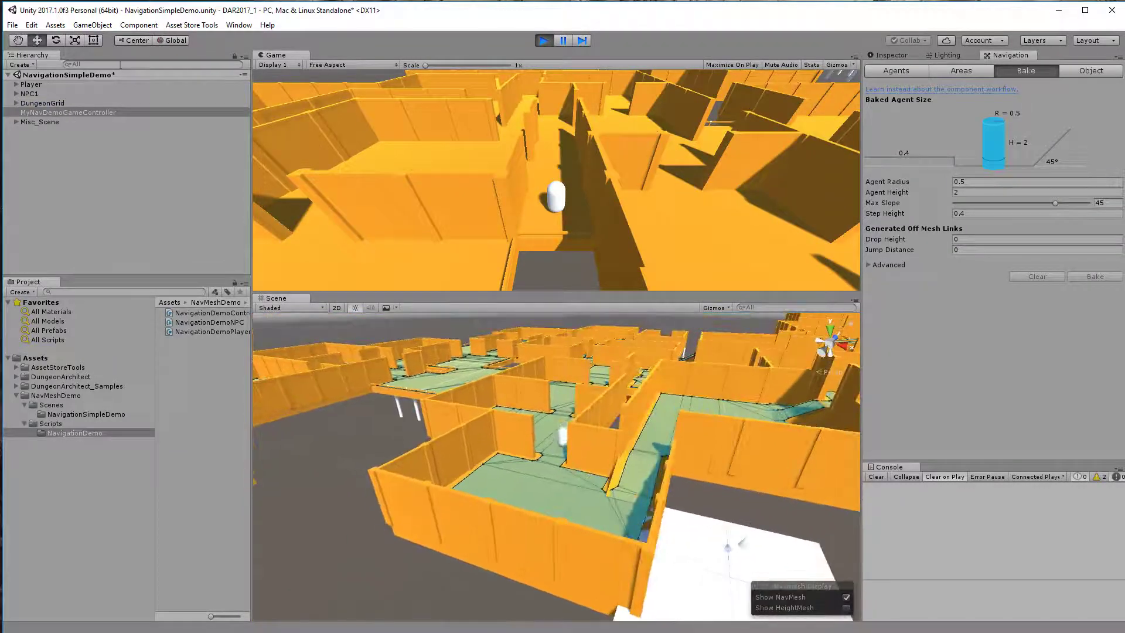
- Focus the Scene view on NPC1 and inspect the surrounding dungeon's navigation mesh from above and at an angle
{"action": "left_click", "coordinate": [30, 93]}
{"action": "key", "text": "f"}
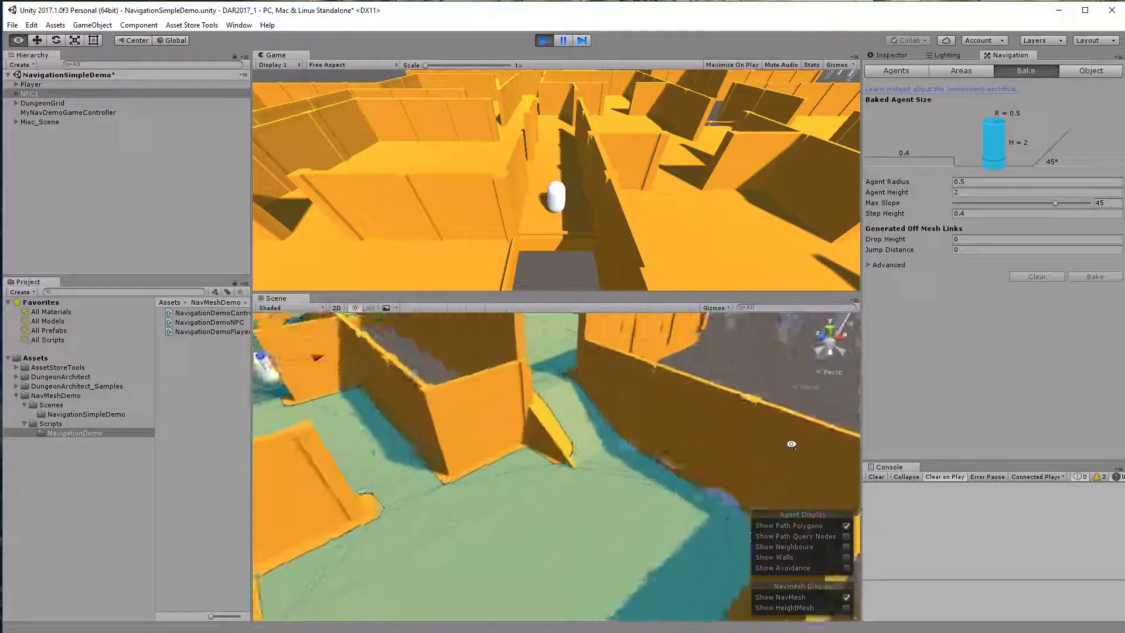
{"action": "right_click_drag", "start_coordinate": [792, 444], "coordinate": [739, 590]}
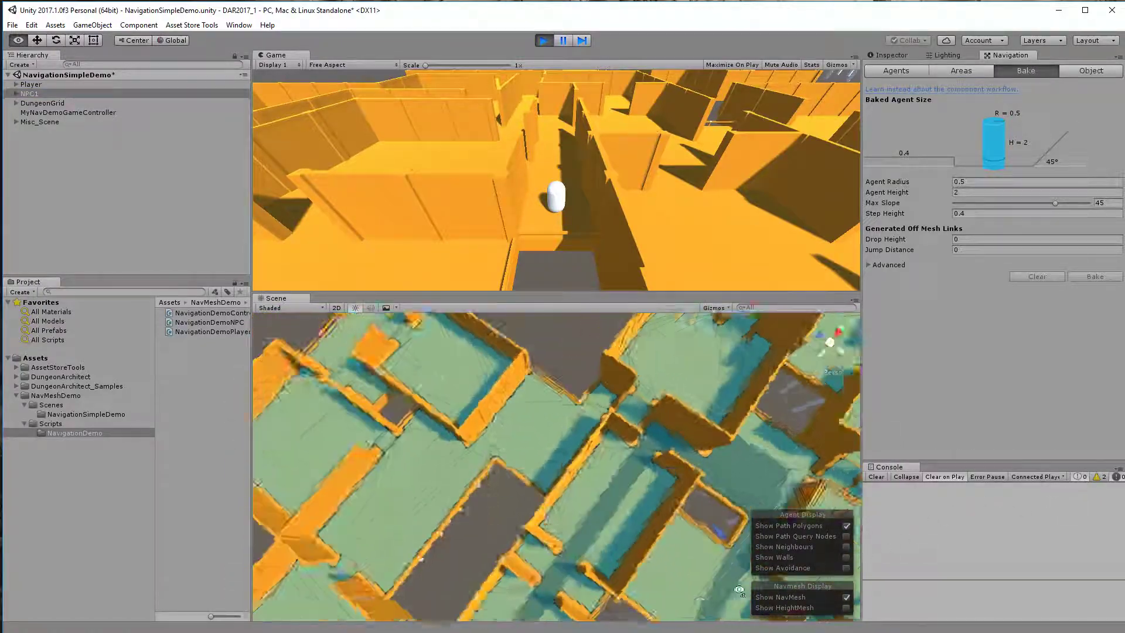
{"action": "left_click_drag", "start_coordinate": [739, 591], "coordinate": [482, 492], "text": "alt"}
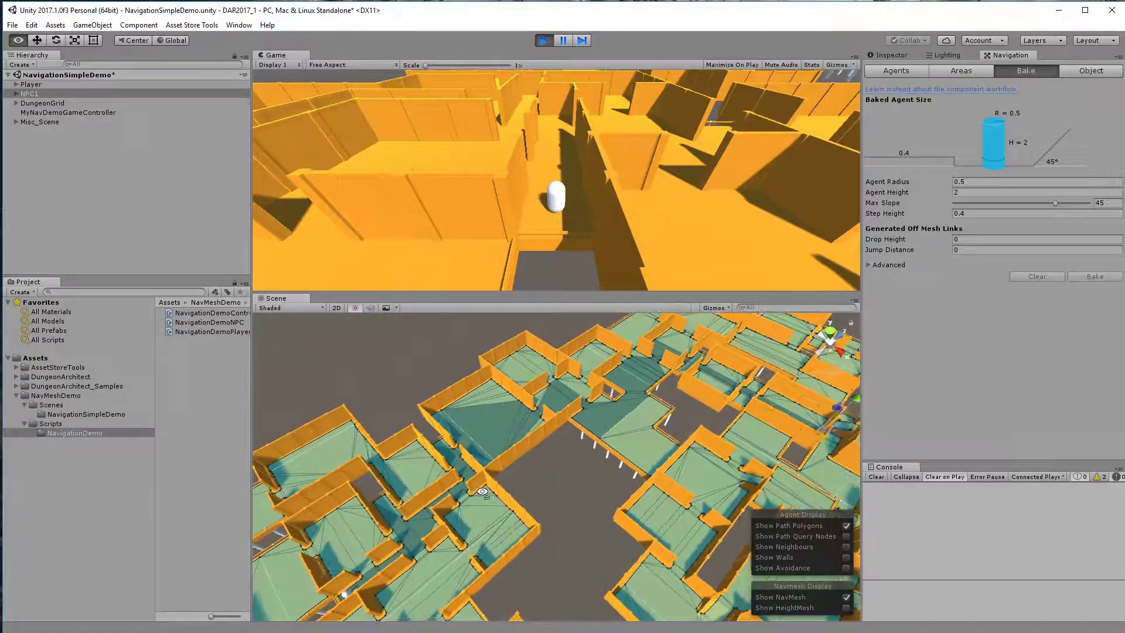
{"action": "right_click_drag", "start_coordinate": [482, 492], "coordinate": [491, 486]}
- Walk the player forward through the dungeon in the running game to watch the NPC, and stop play mode
{"action": "left_click", "coordinate": [576, 210]}
{"action": "key", "text": "w"}
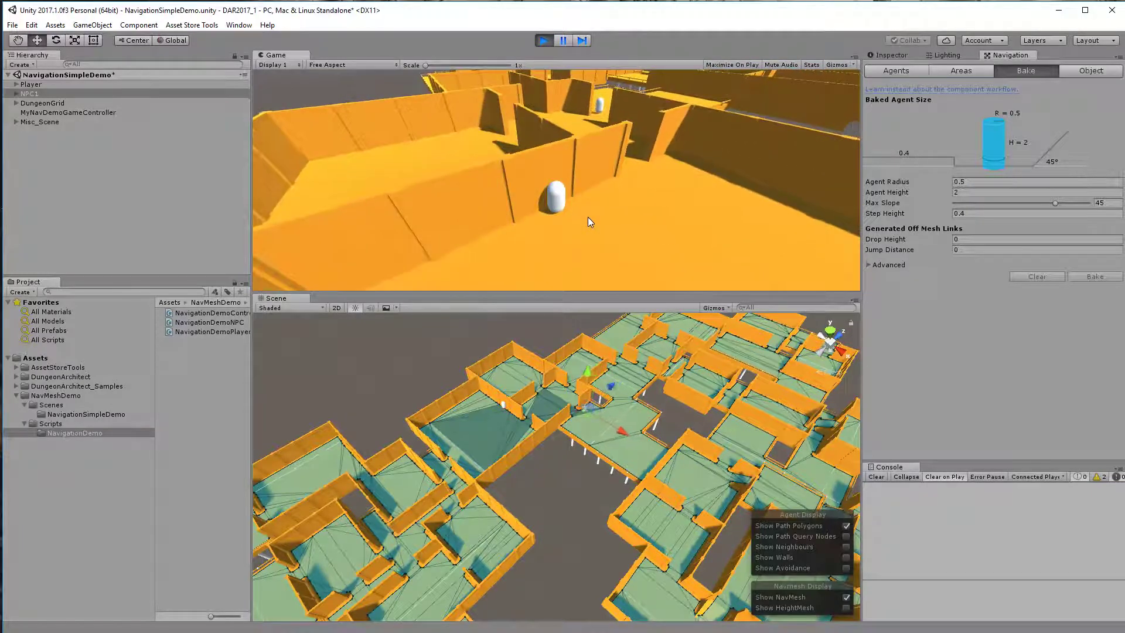
{"action": "left_click", "coordinate": [543, 43]}
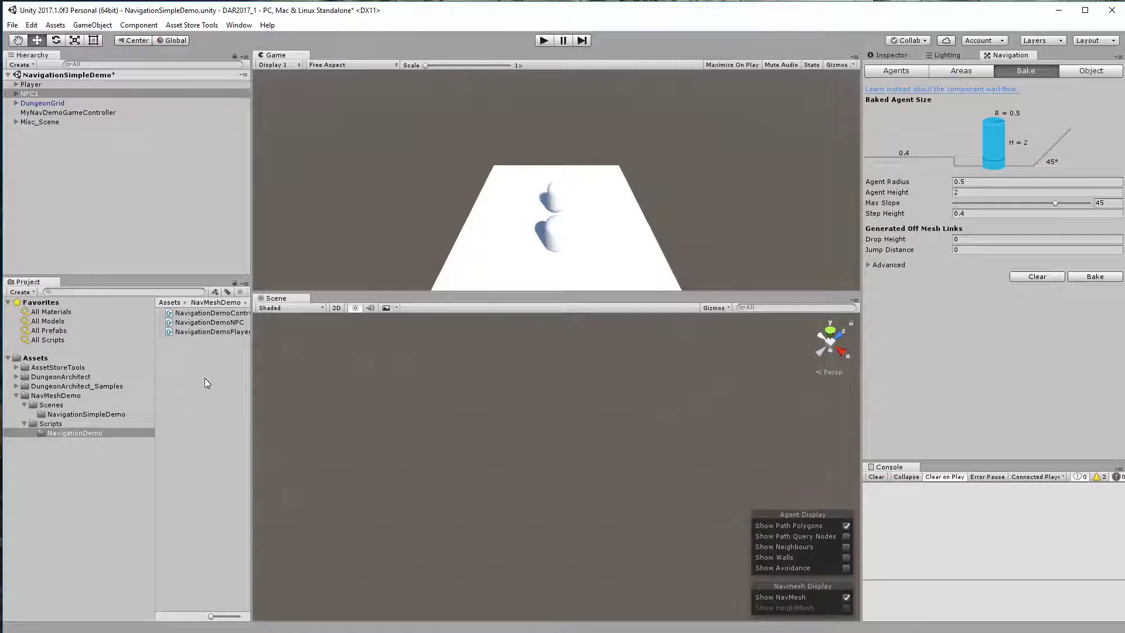
- Collapse the Scenes and Scripts folders under NavMeshDemo in the project's folder tree
{"action": "left_click", "coordinate": [24, 404]}
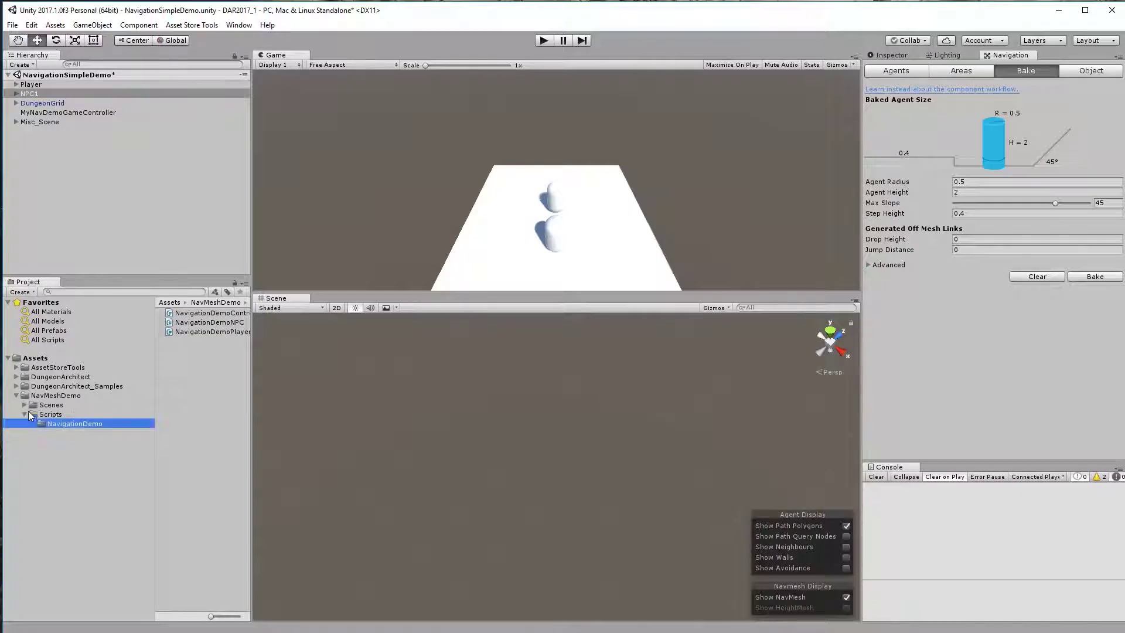
{"action": "left_click", "coordinate": [25, 414]}
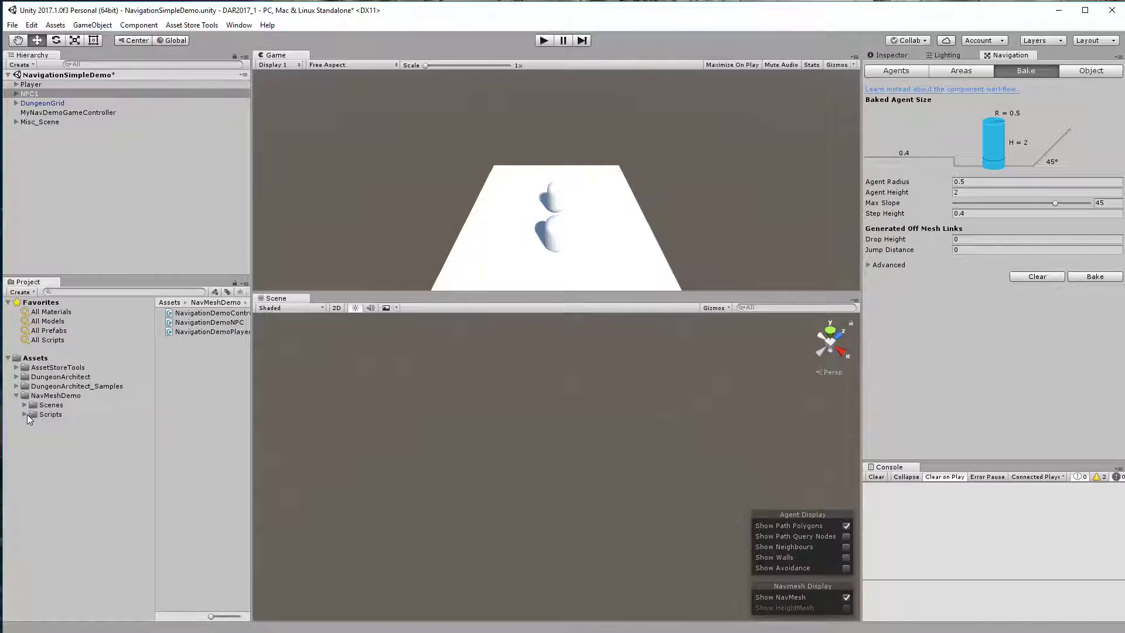